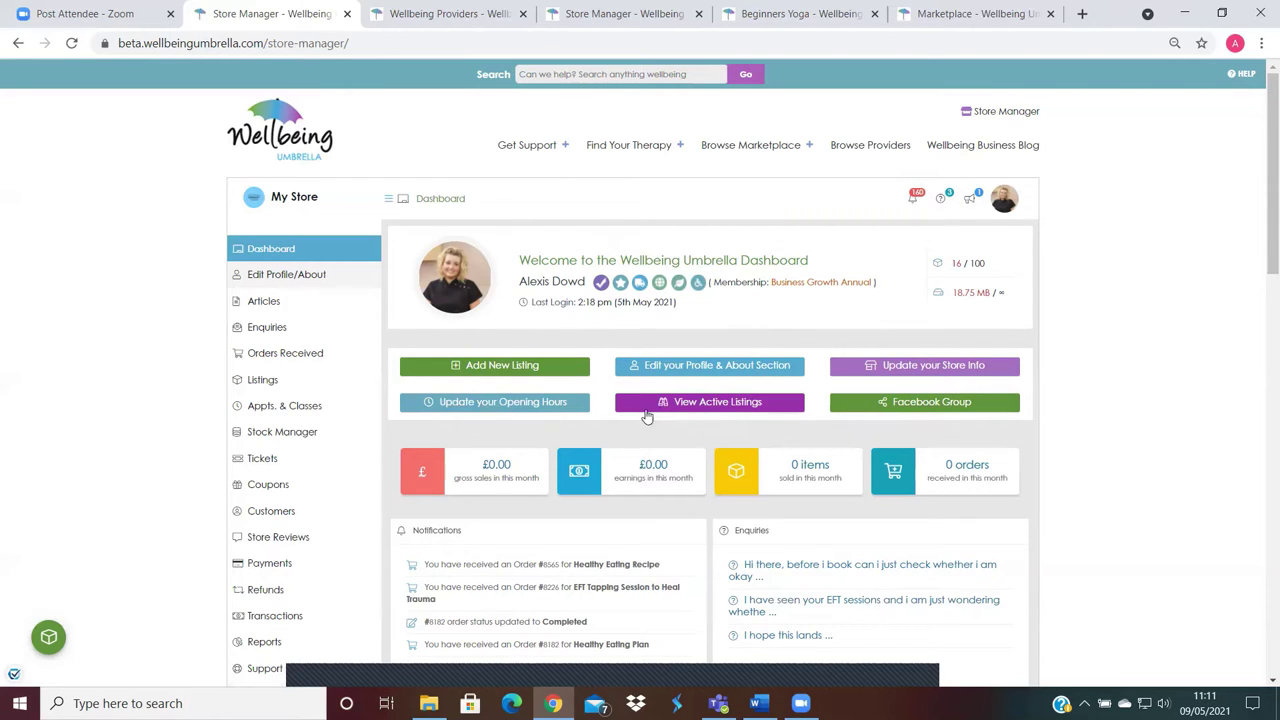
# Step: Open the Beginners Yoga event from the active listings for editing and go to its detailed settings section
pyautogui.click(708, 404)
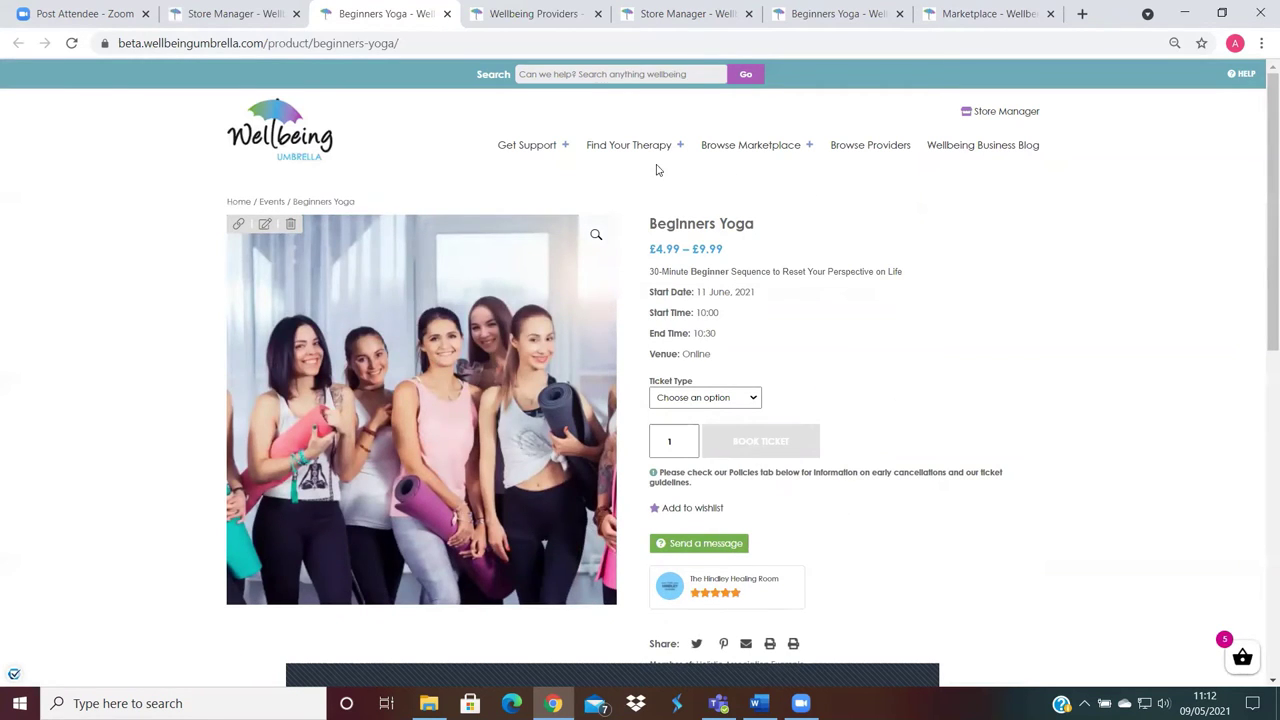
pyautogui.click(264, 227)
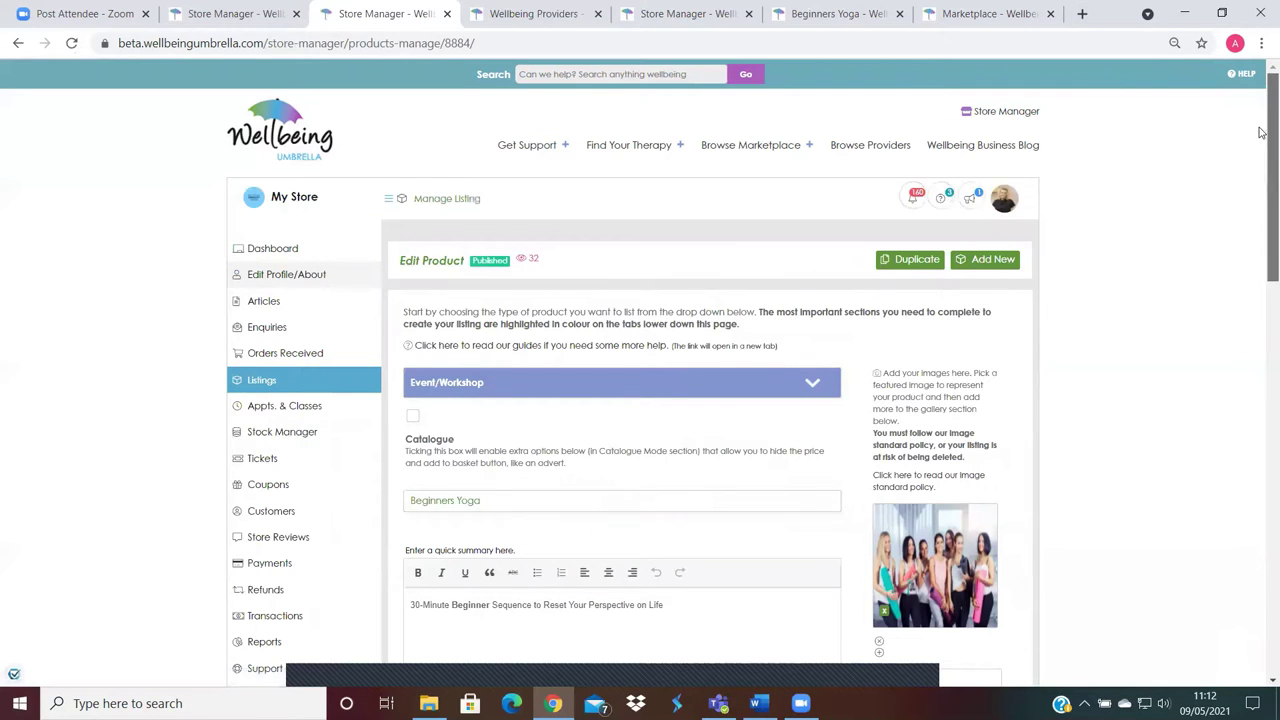
pyautogui.scroll(-3, 507, 210)
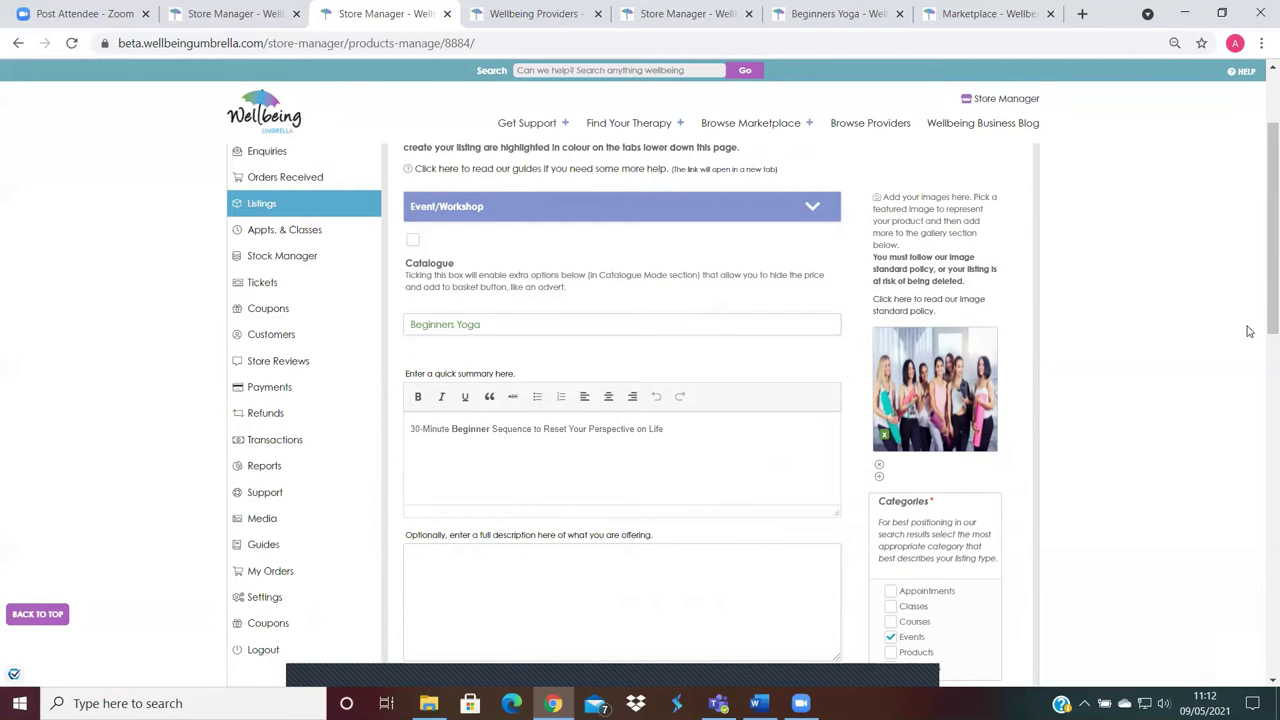
pyautogui.moveTo(1263, 308); pyautogui.dragTo(1260, 352)
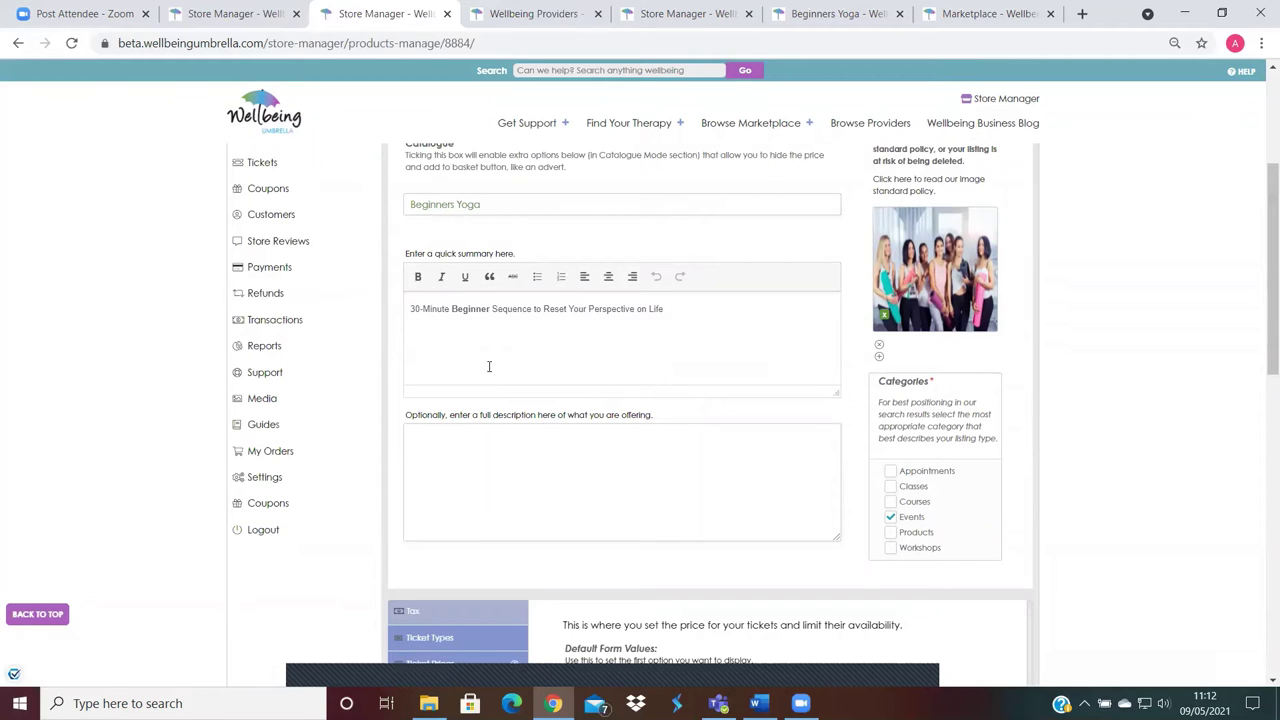
pyautogui.moveTo(1262, 307); pyautogui.dragTo(1260, 389)
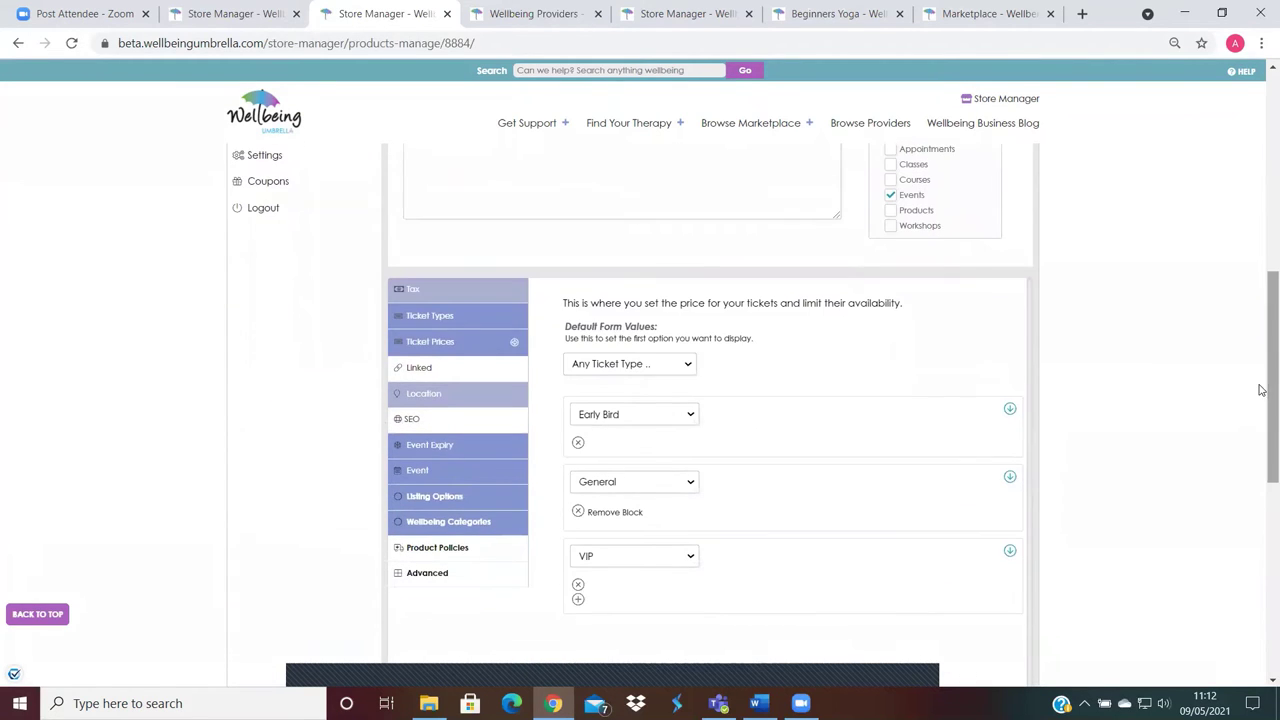
# Step: Delete the listing's saved location and set the address to The Trafford Centre, Trafford Park, Stretford, Manchester, from the suggested results
pyautogui.click(445, 403)
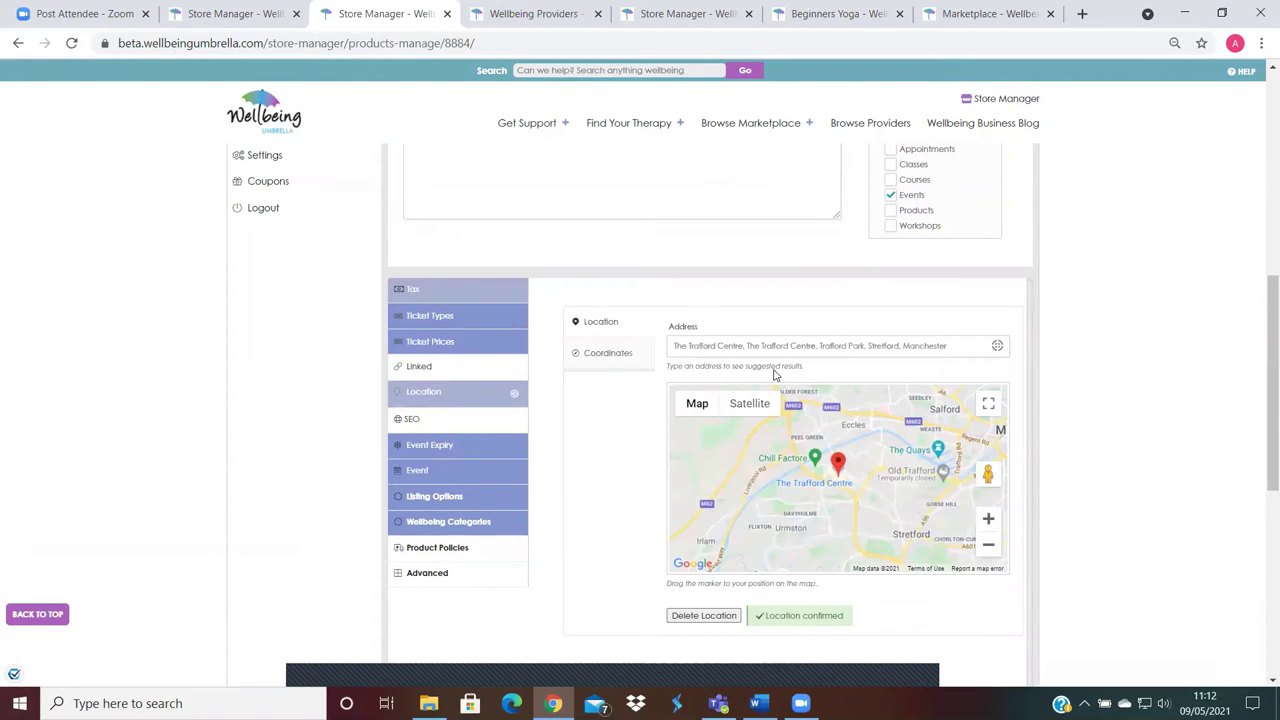
pyautogui.click(708, 617)
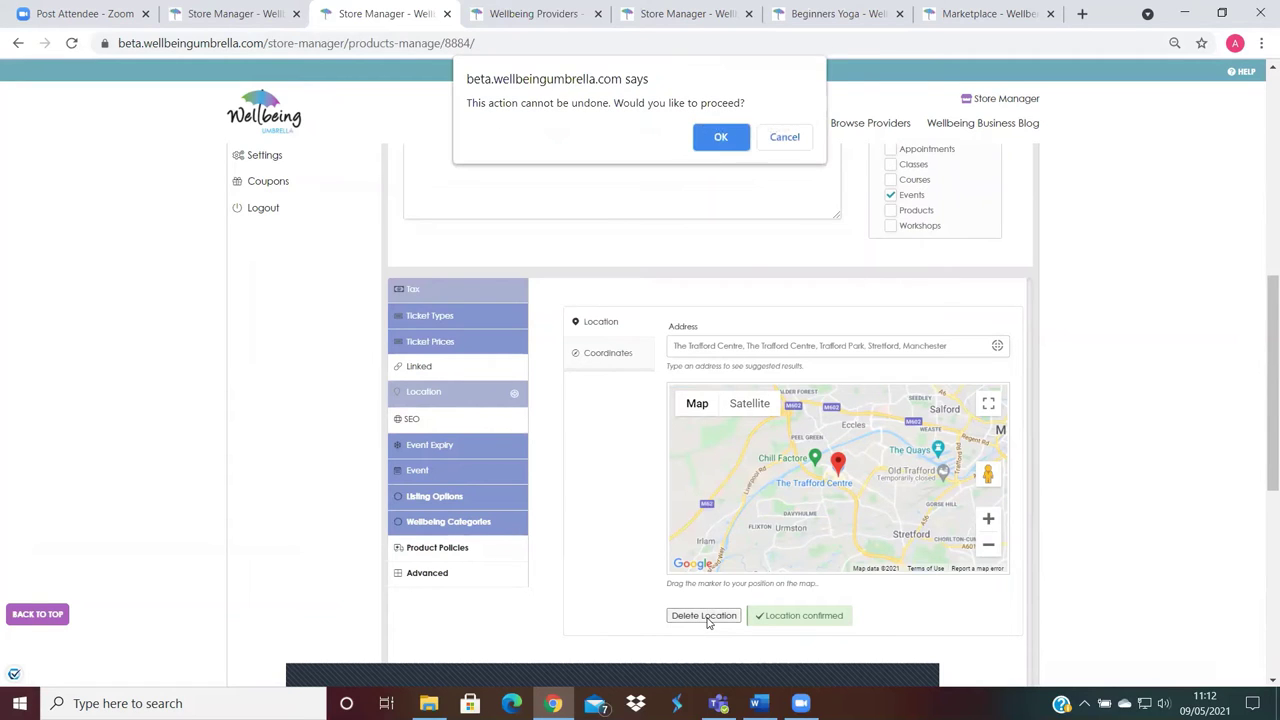
pyautogui.click(720, 138)
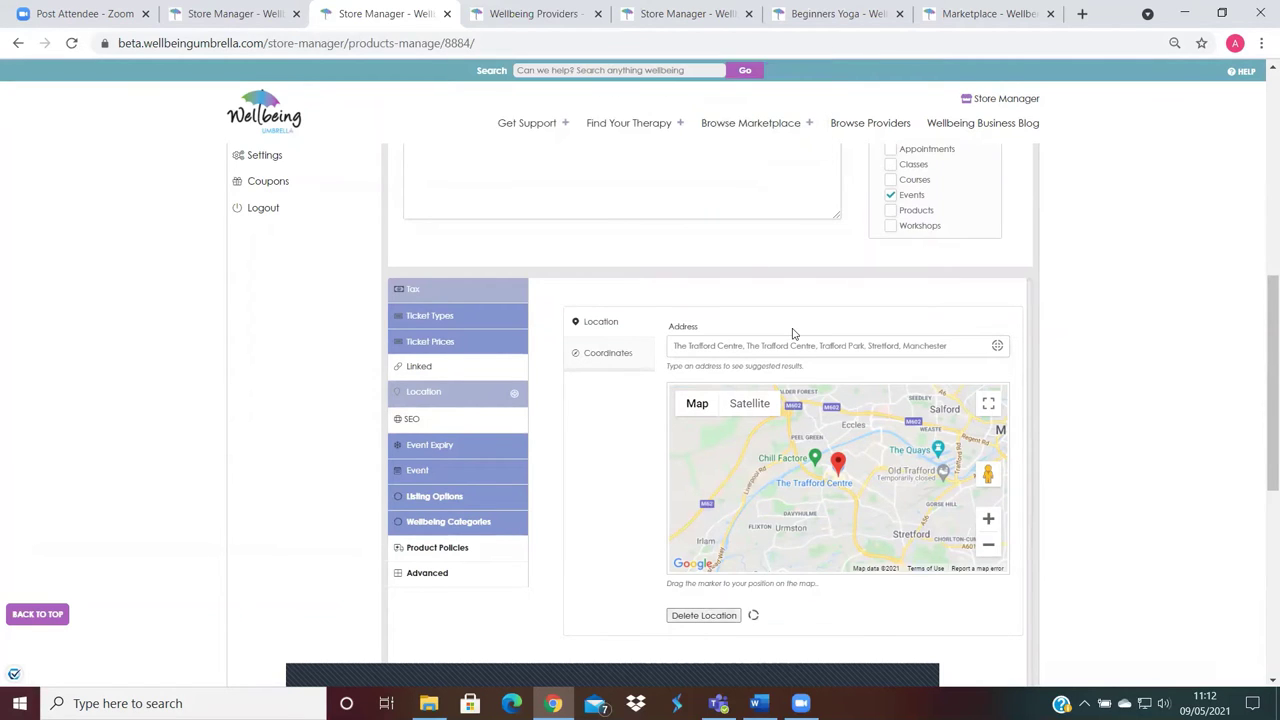
pyautogui.click(719, 346)
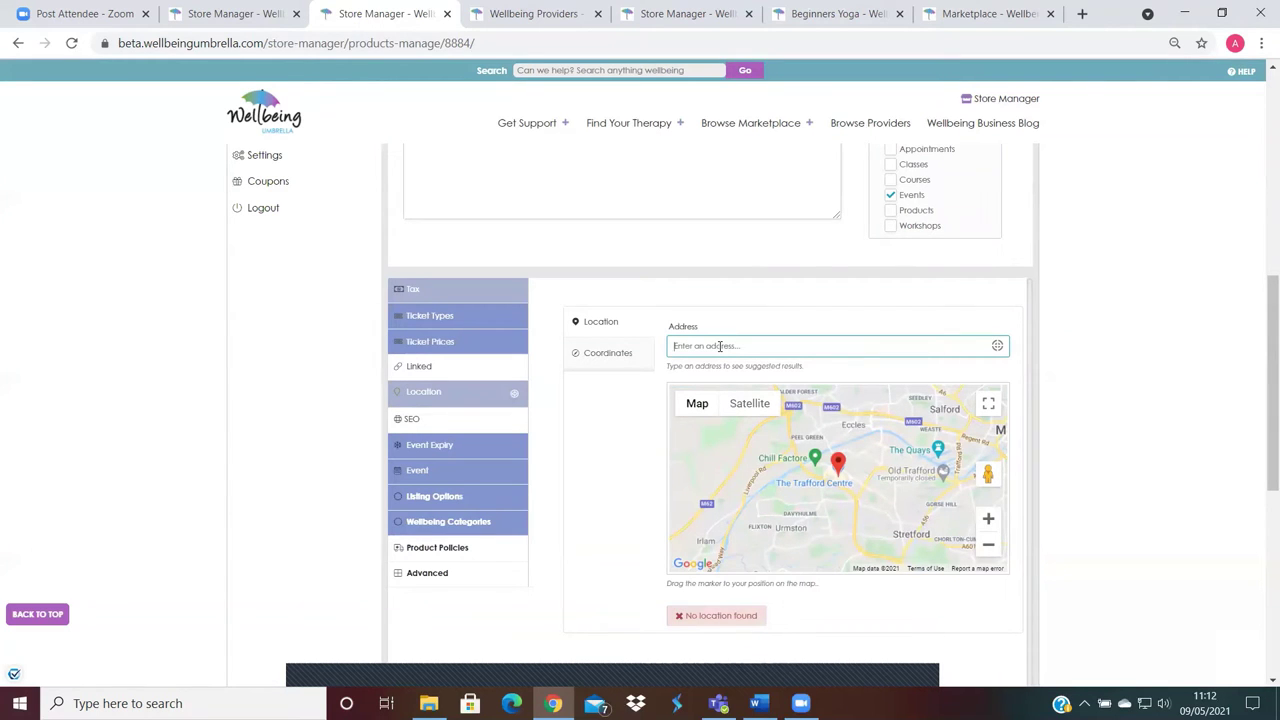
pyautogui.write('The')
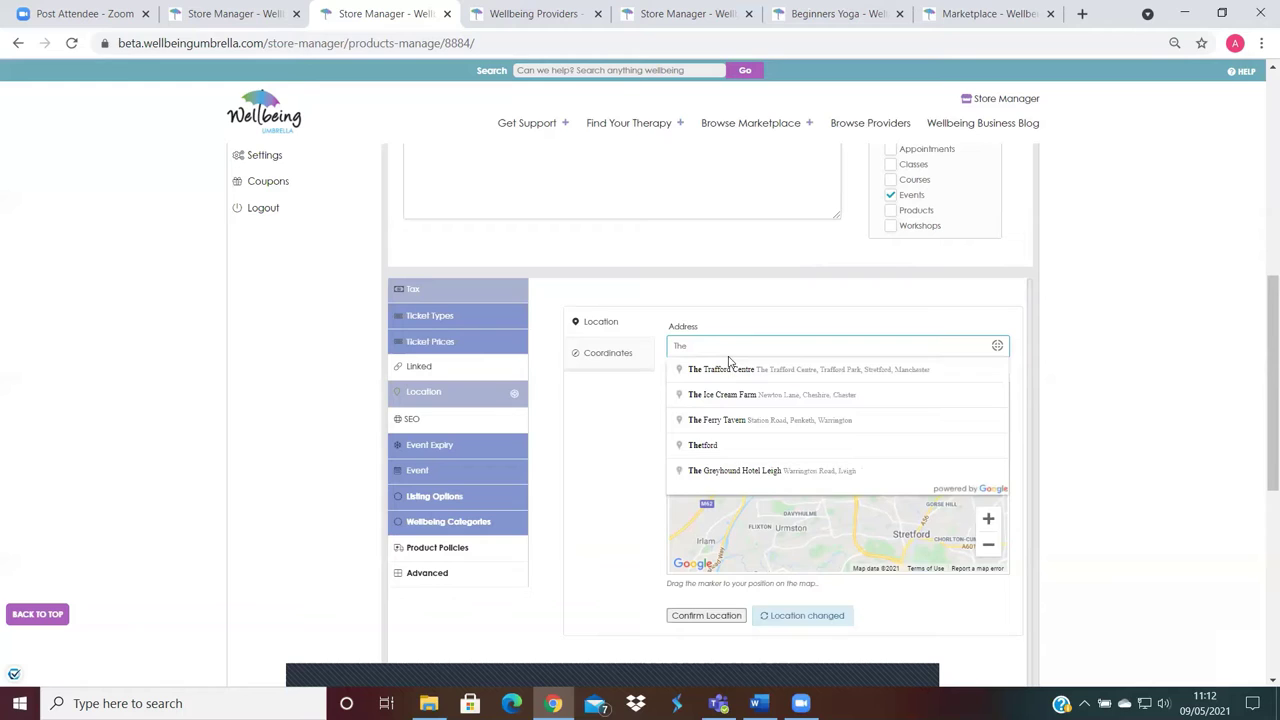
pyautogui.click(729, 368)
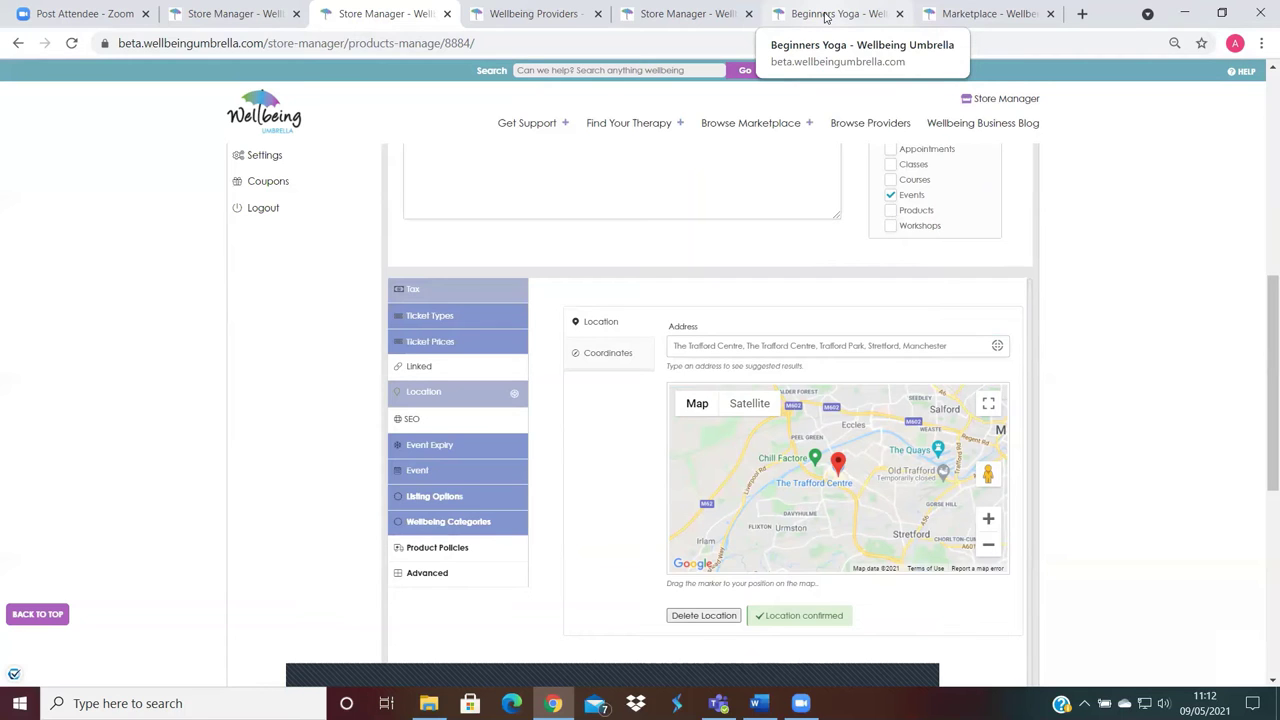
# Step: Compare the event setup's date, time and venue name with the published Beginners Yoga page
pyautogui.click(826, 17)
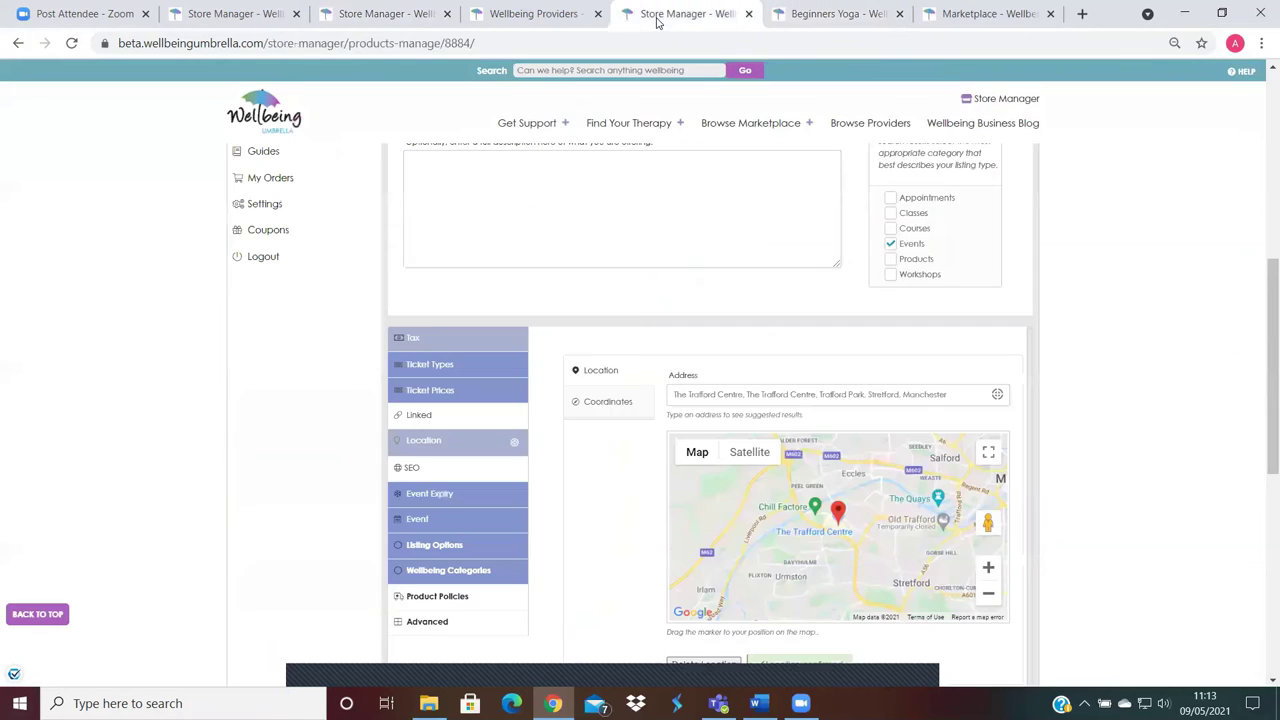
pyautogui.click(655, 14)
pyautogui.click(421, 527)
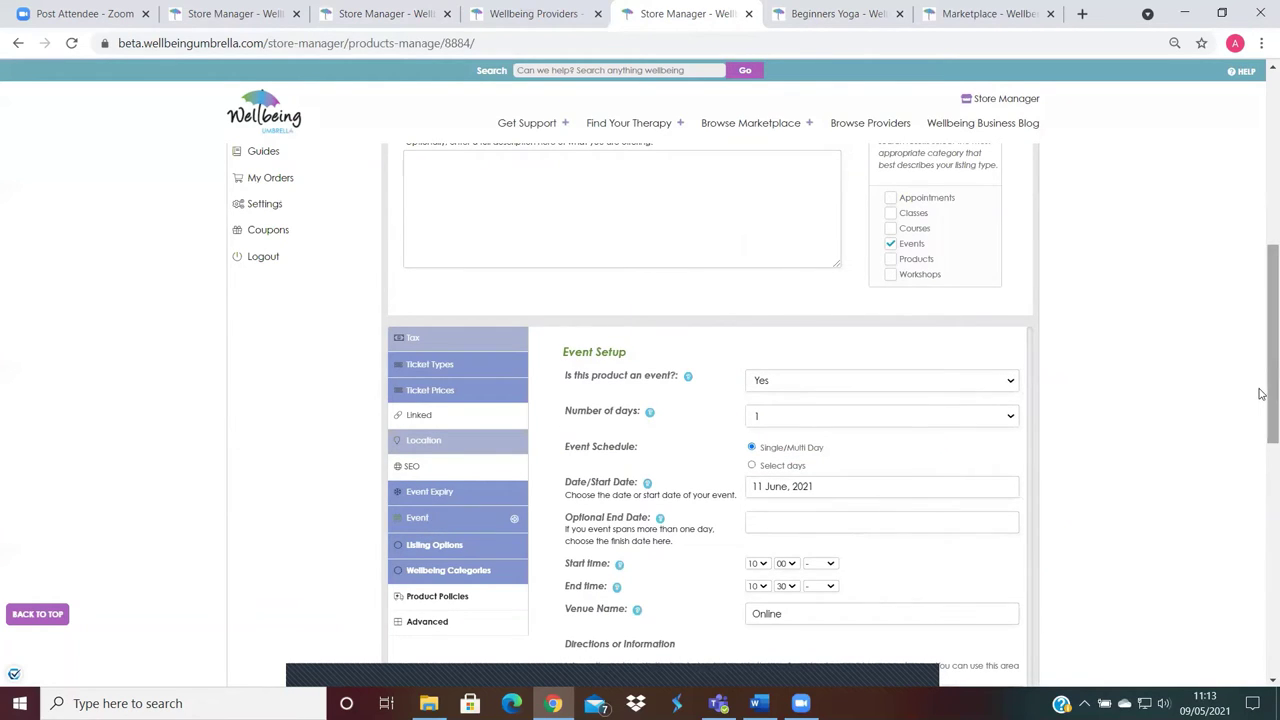
pyautogui.scroll(-1, 1262, 395)
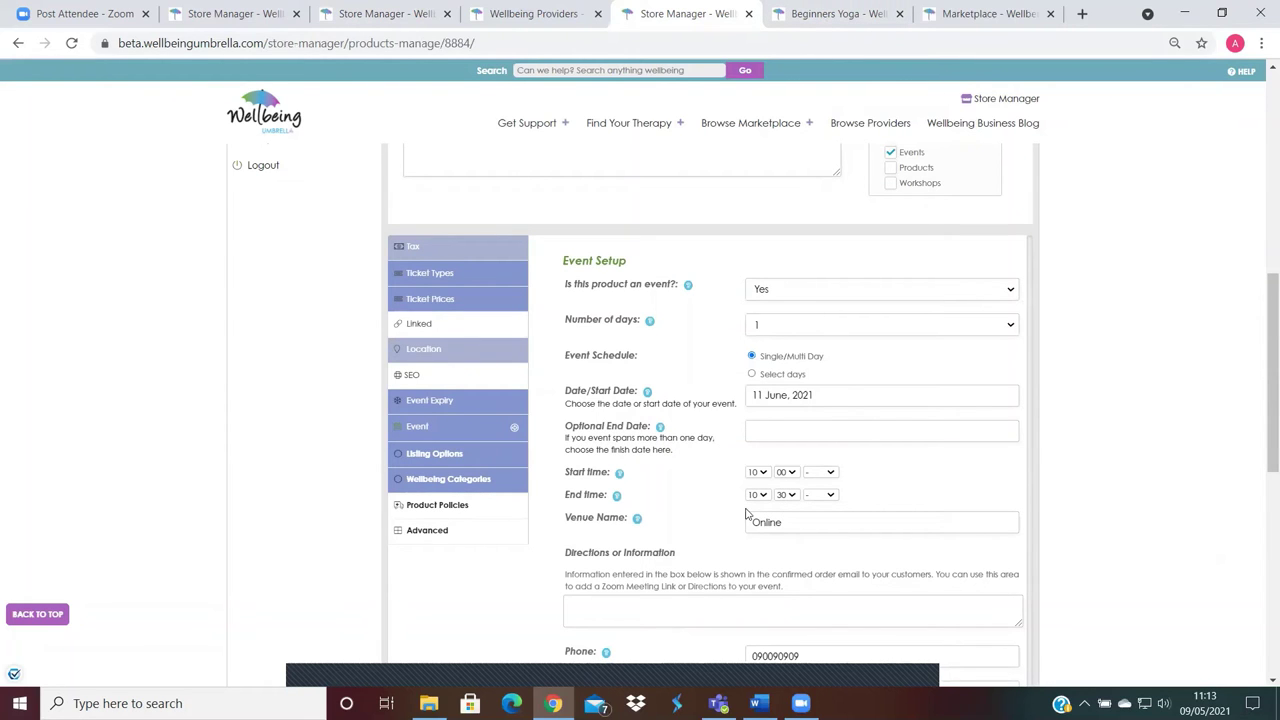
pyautogui.click(841, 13)
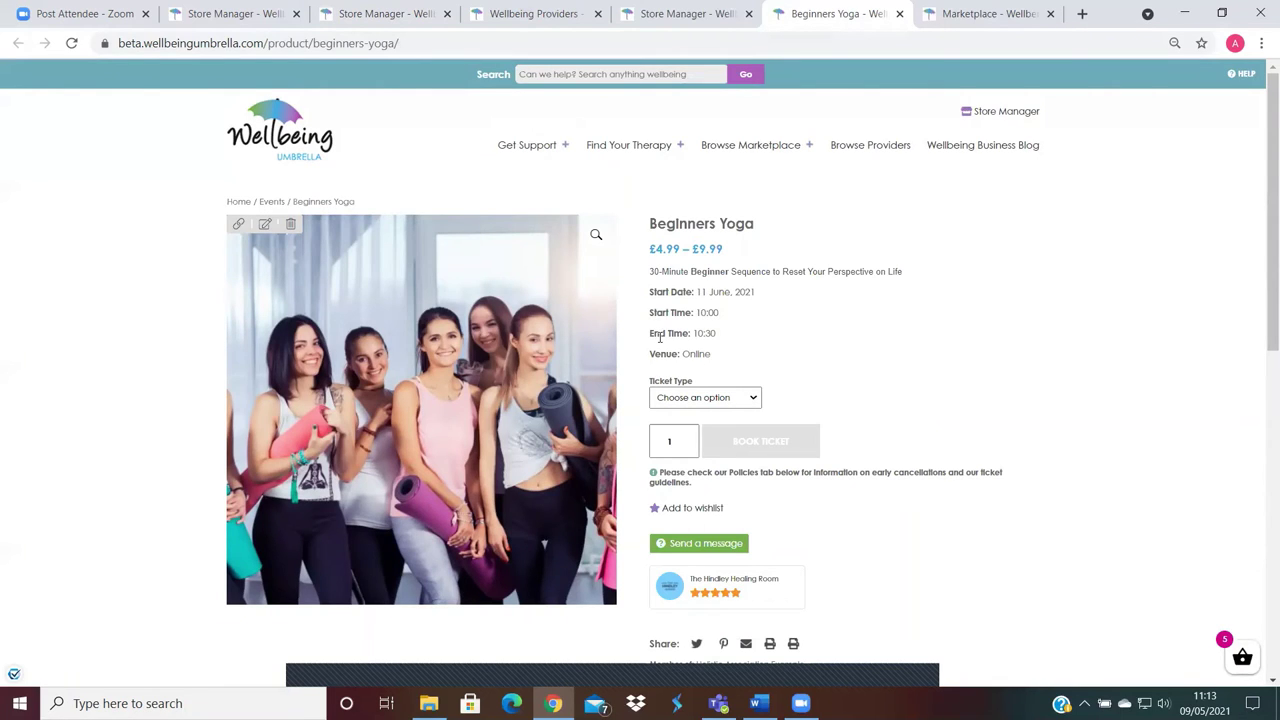
pyautogui.click(701, 14)
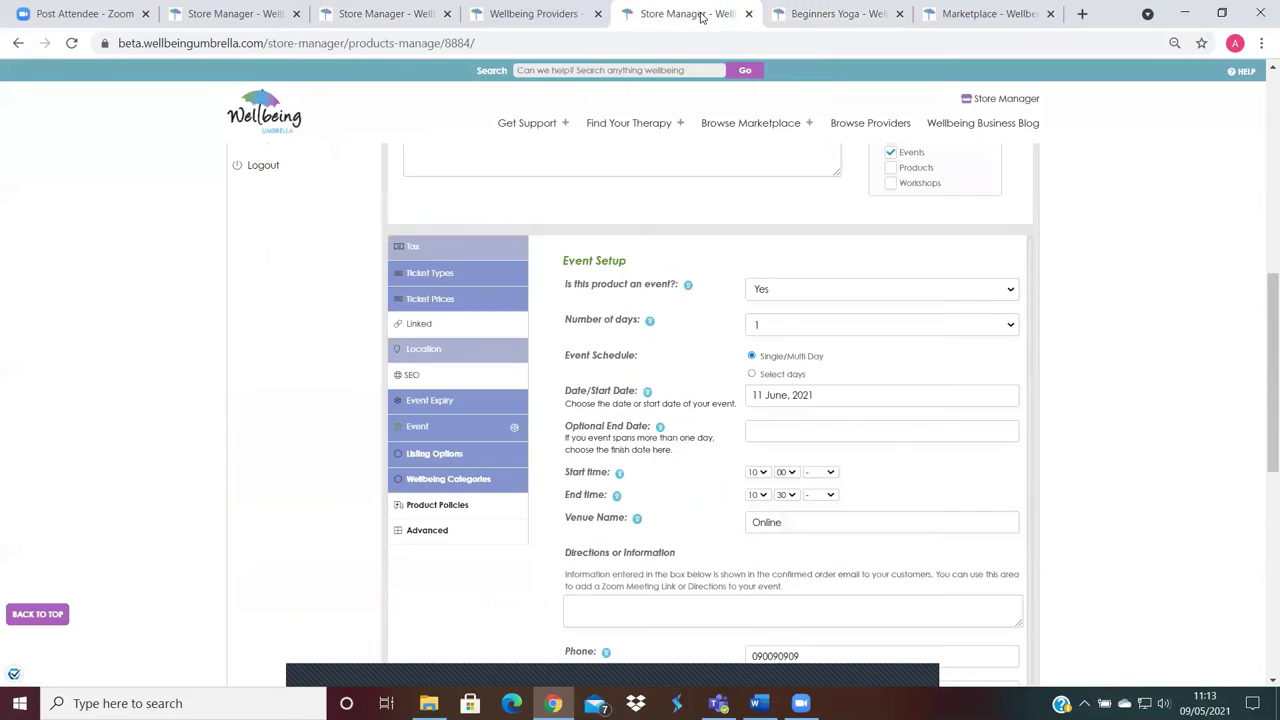
# Step: Copy the full Trafford Centre address from the Location settings and replace the event's Venue Name with it
pyautogui.click(466, 353)
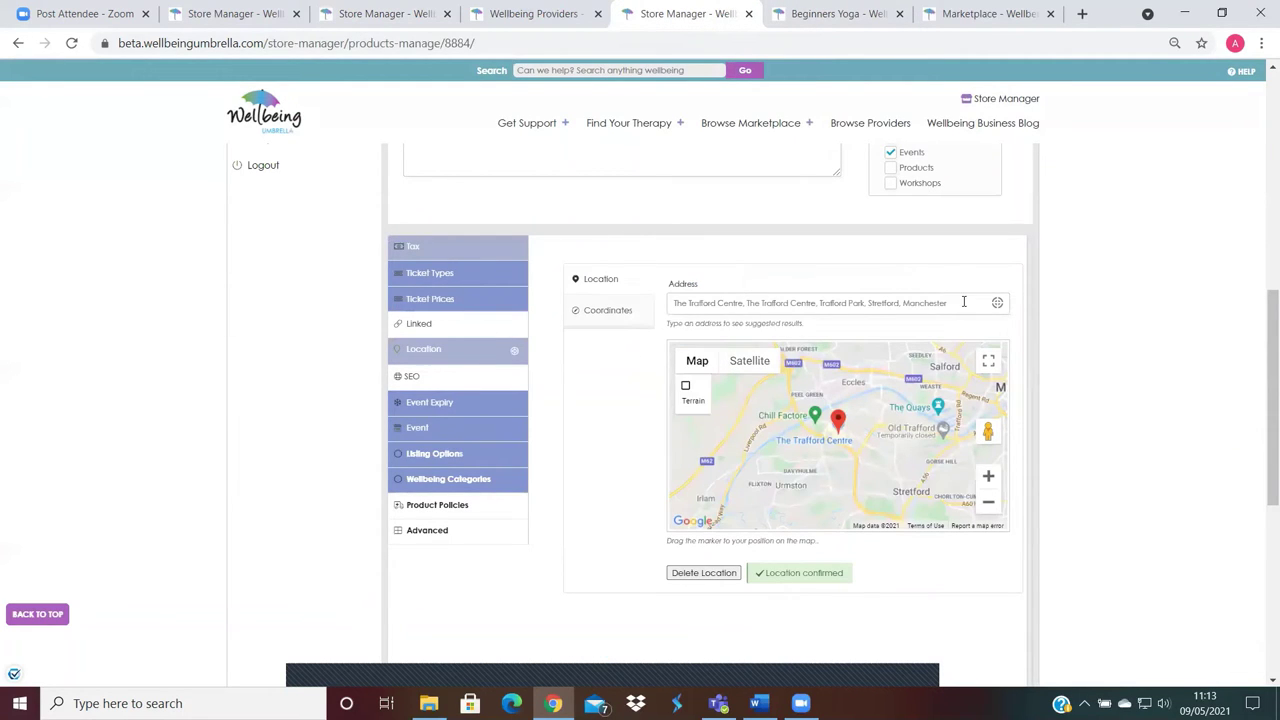
pyautogui.click(738, 303)
pyautogui.moveTo(738, 303); pyautogui.dragTo(662, 306)
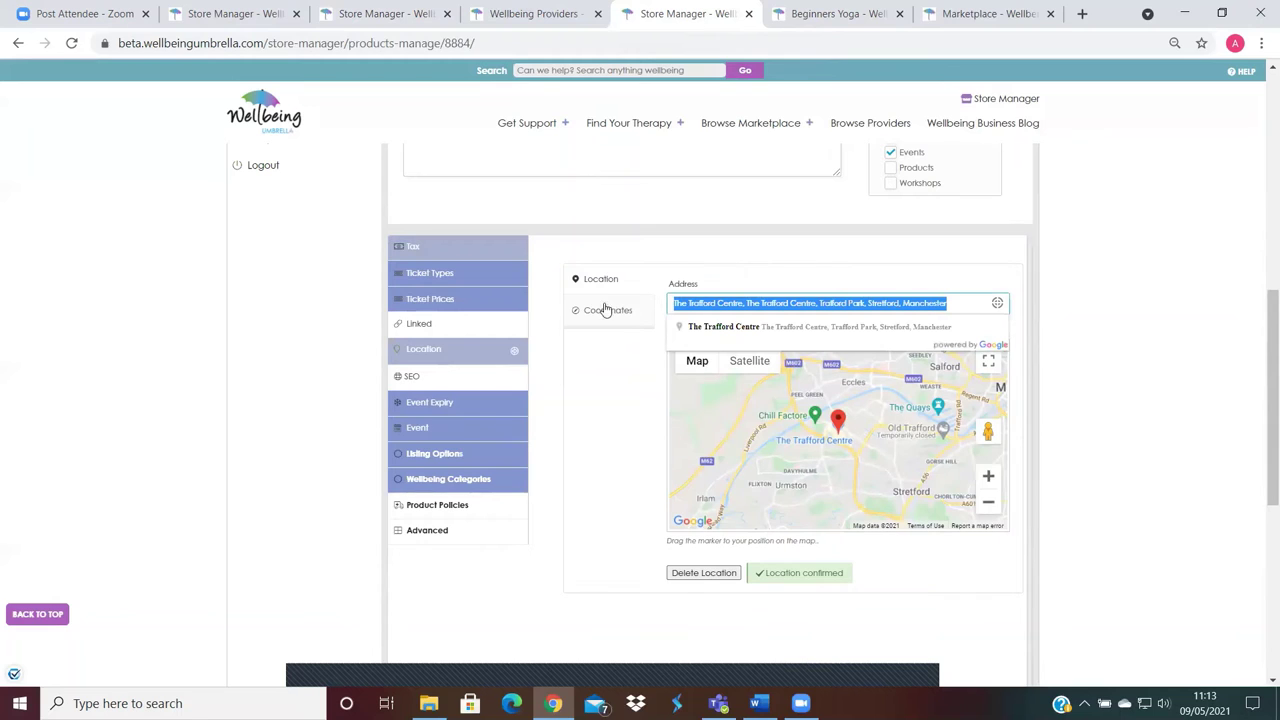
pyautogui.click(465, 430)
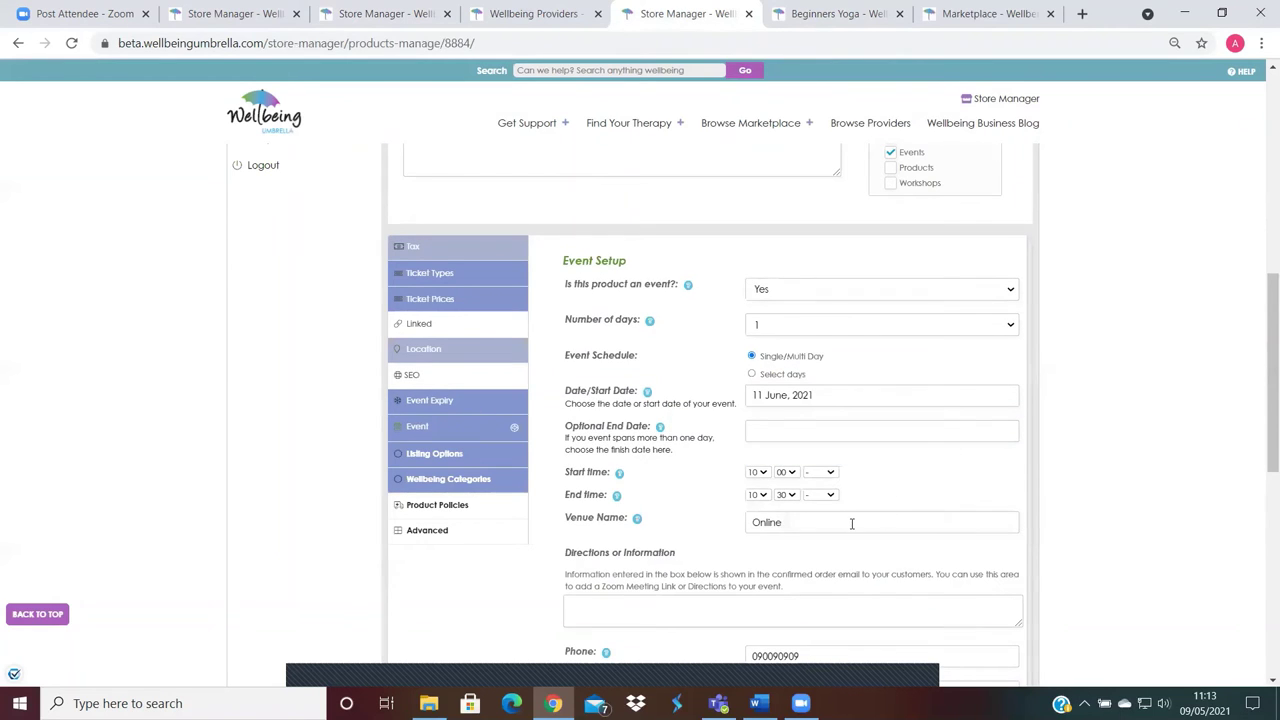
pyautogui.moveTo(851, 522); pyautogui.dragTo(760, 520)
pyautogui.press('BackSpace')
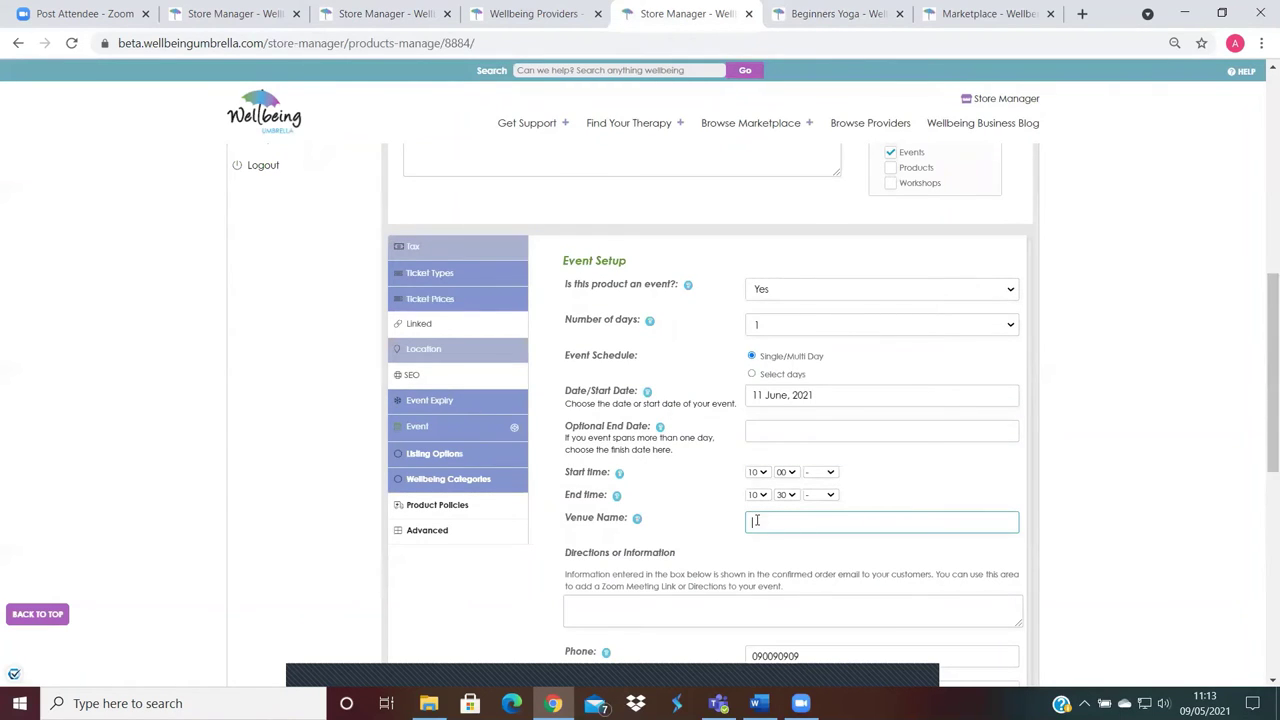
pyautogui.hotkey('ctrl', 'v')
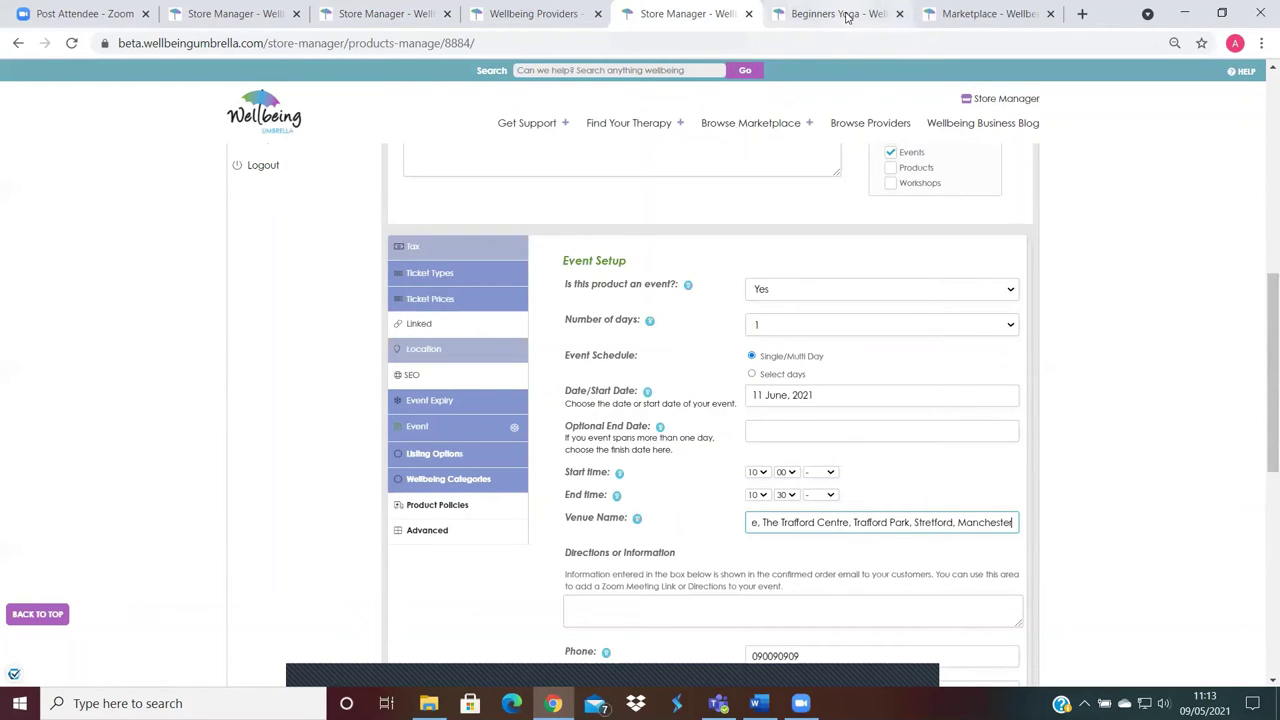
# Step: Open the full marketplace and search for listings located in London, UK
pyautogui.click(484, 360)
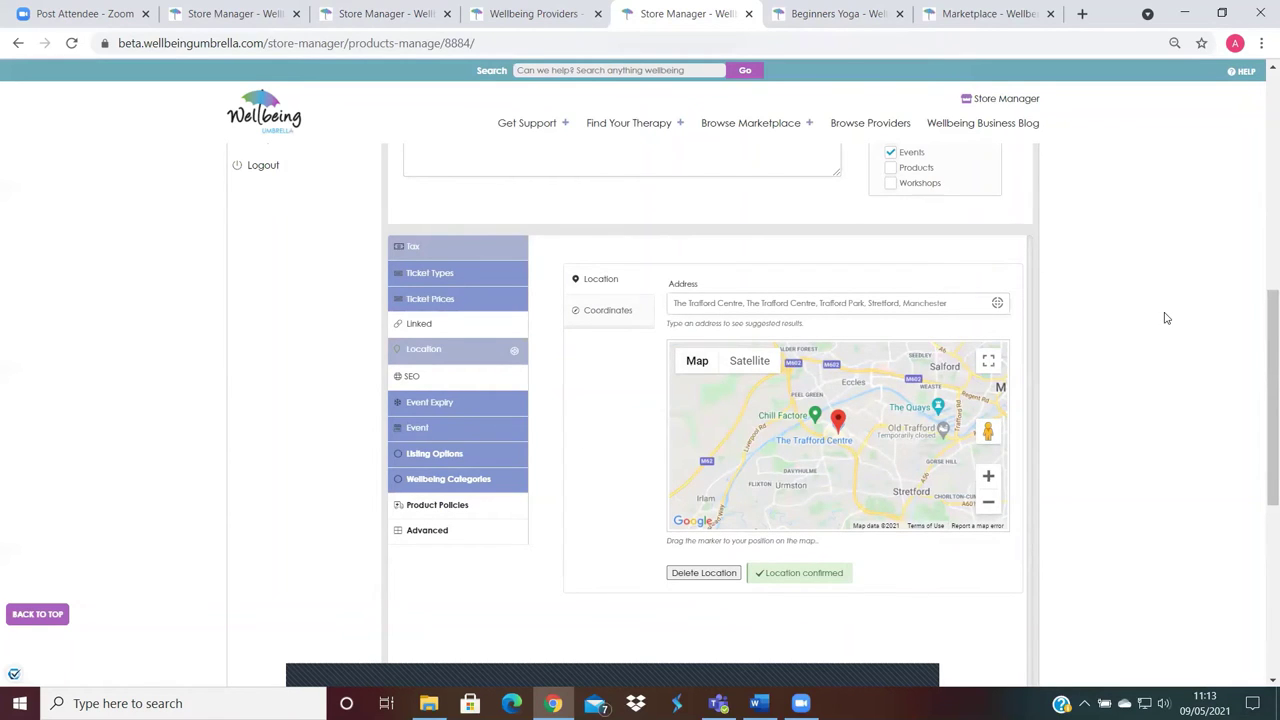
pyautogui.moveTo(1261, 335); pyautogui.dragTo(1261, 136)
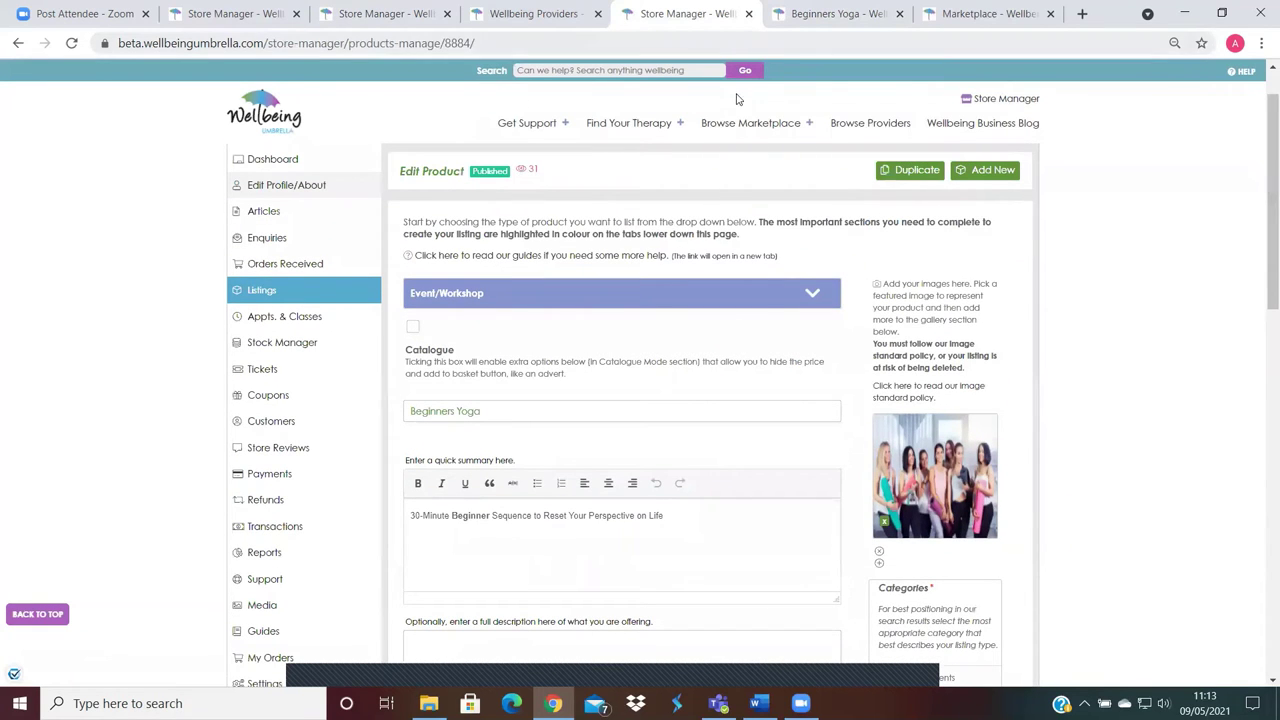
pyautogui.moveTo(740, 124)
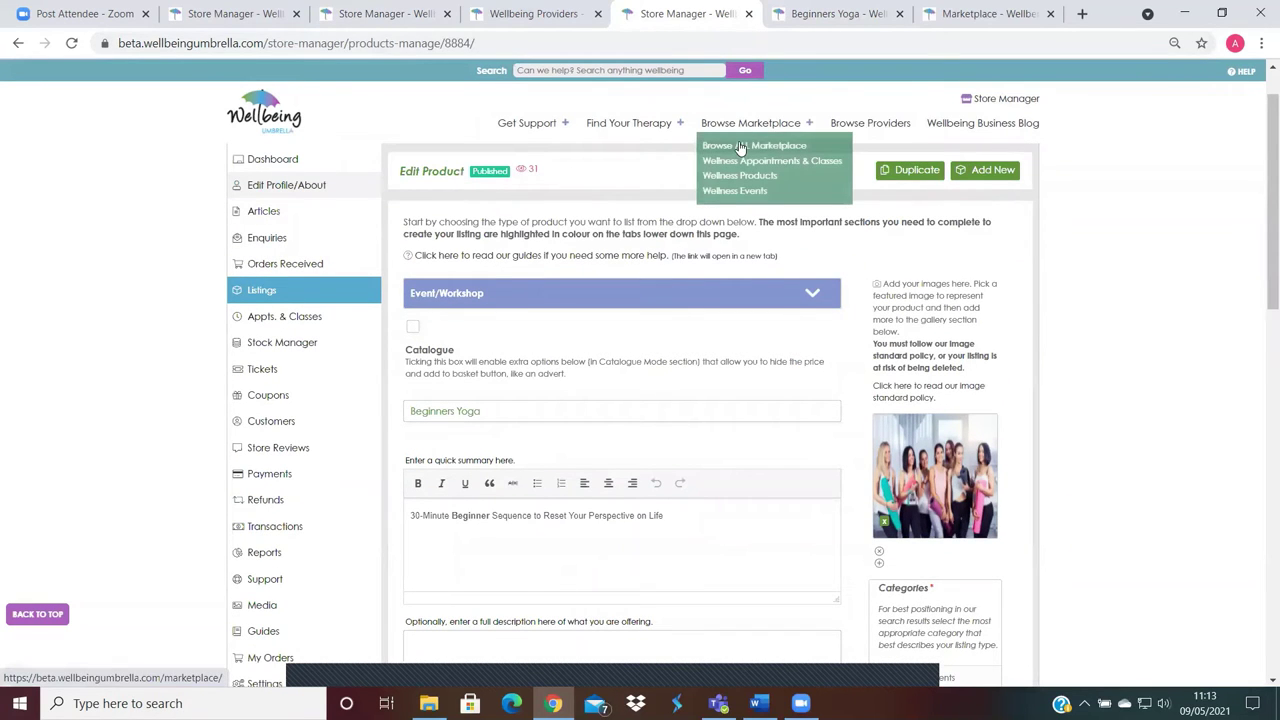
pyautogui.click(740, 146)
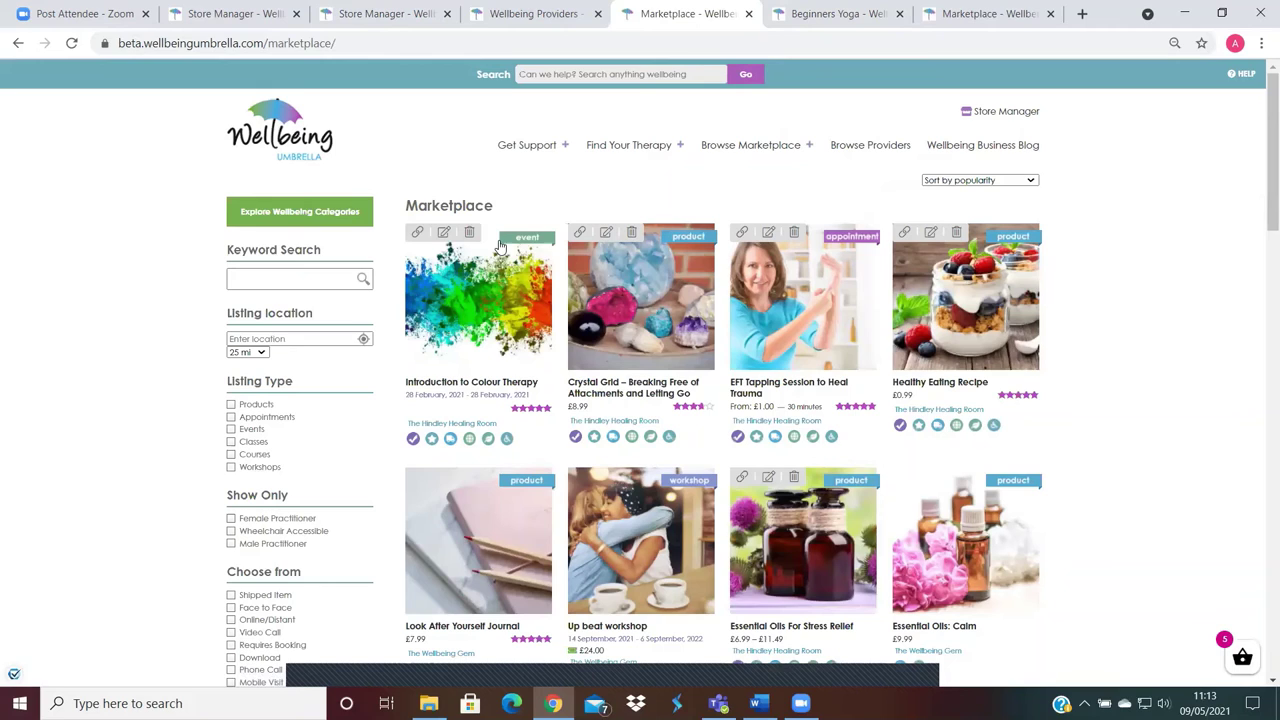
pyautogui.click(323, 338)
pyautogui.write('lo')
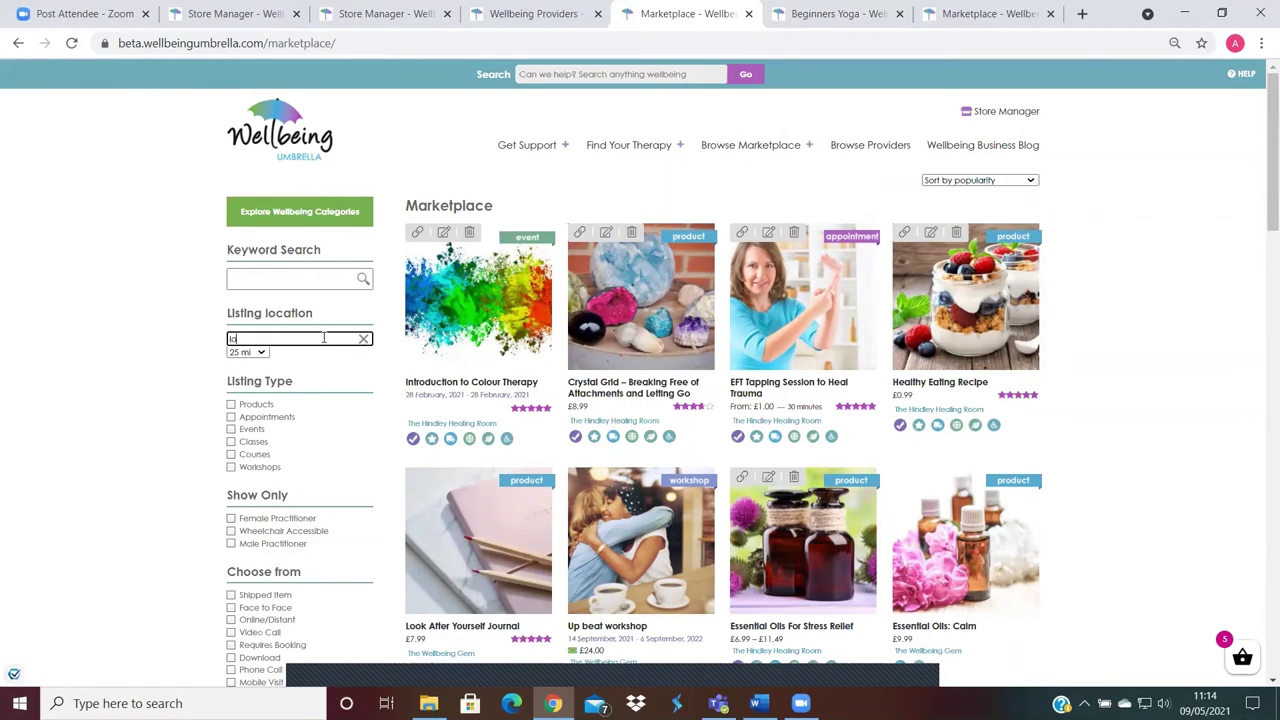
pyautogui.write('ndon')
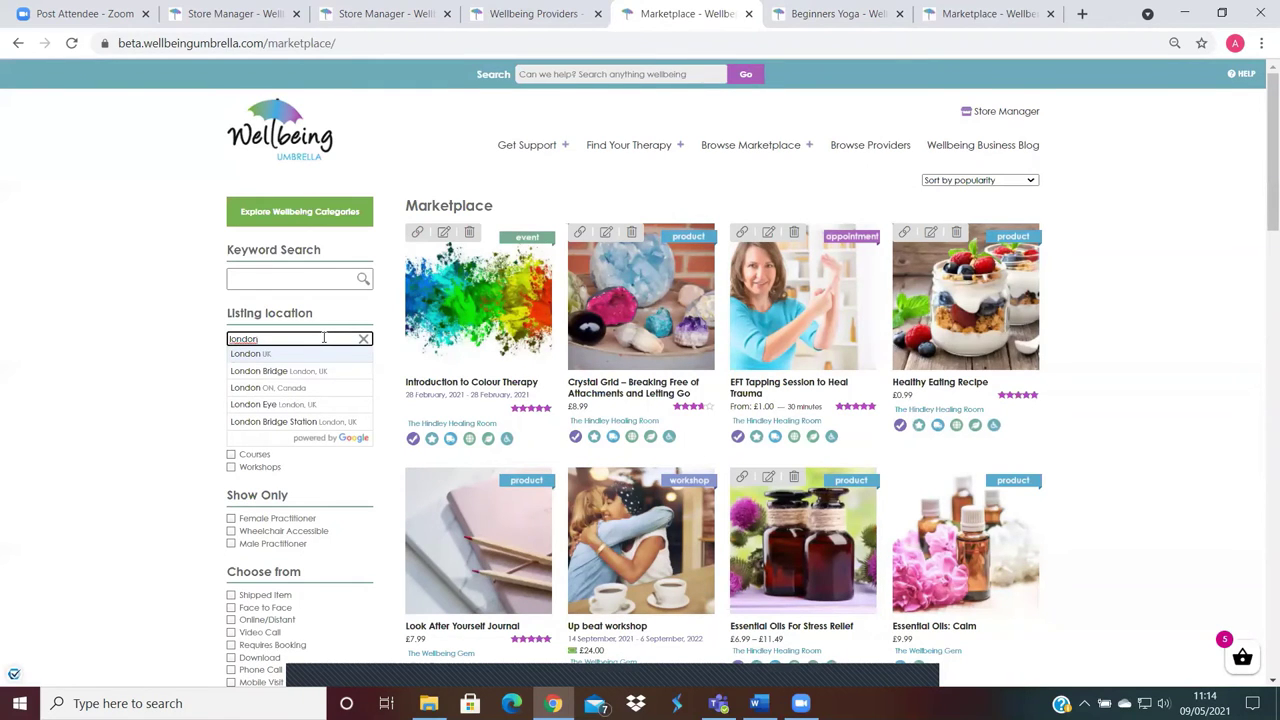
pyautogui.press('Return')
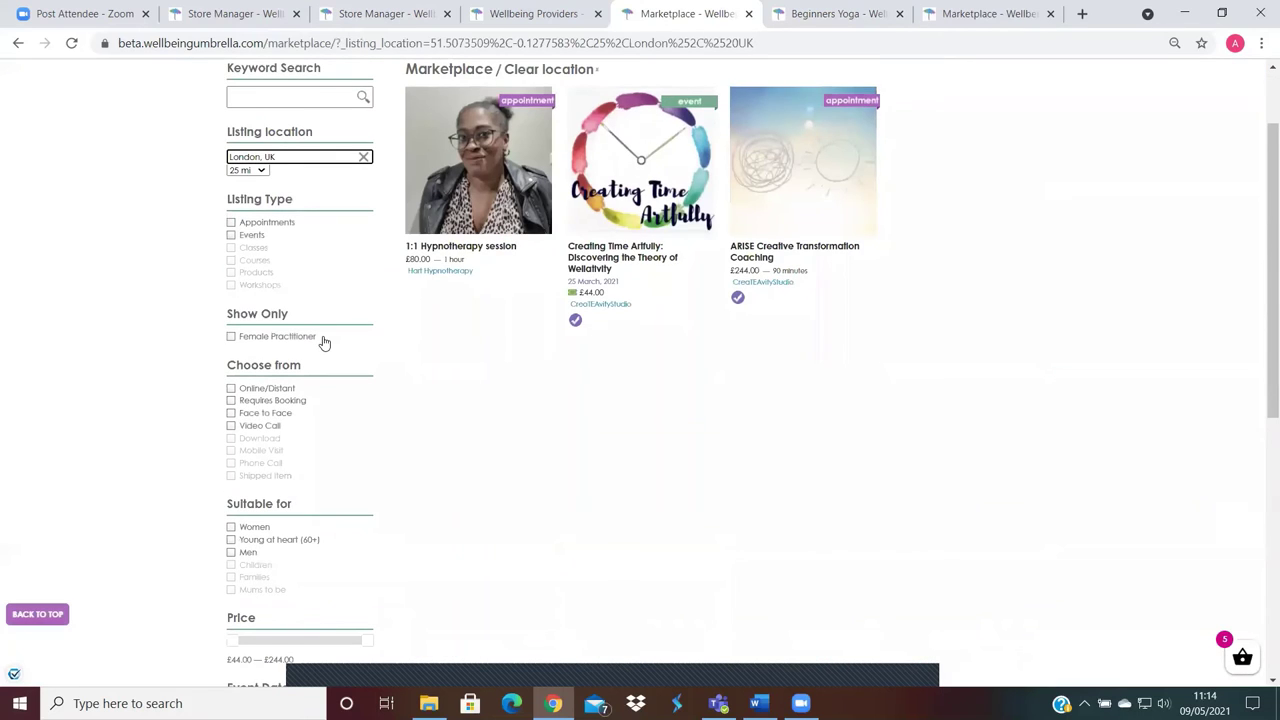
# Step: Change the marketplace listing location to Manchester, UK and show only events
pyautogui.moveTo(1262, 250); pyautogui.dragTo(1260, 227)
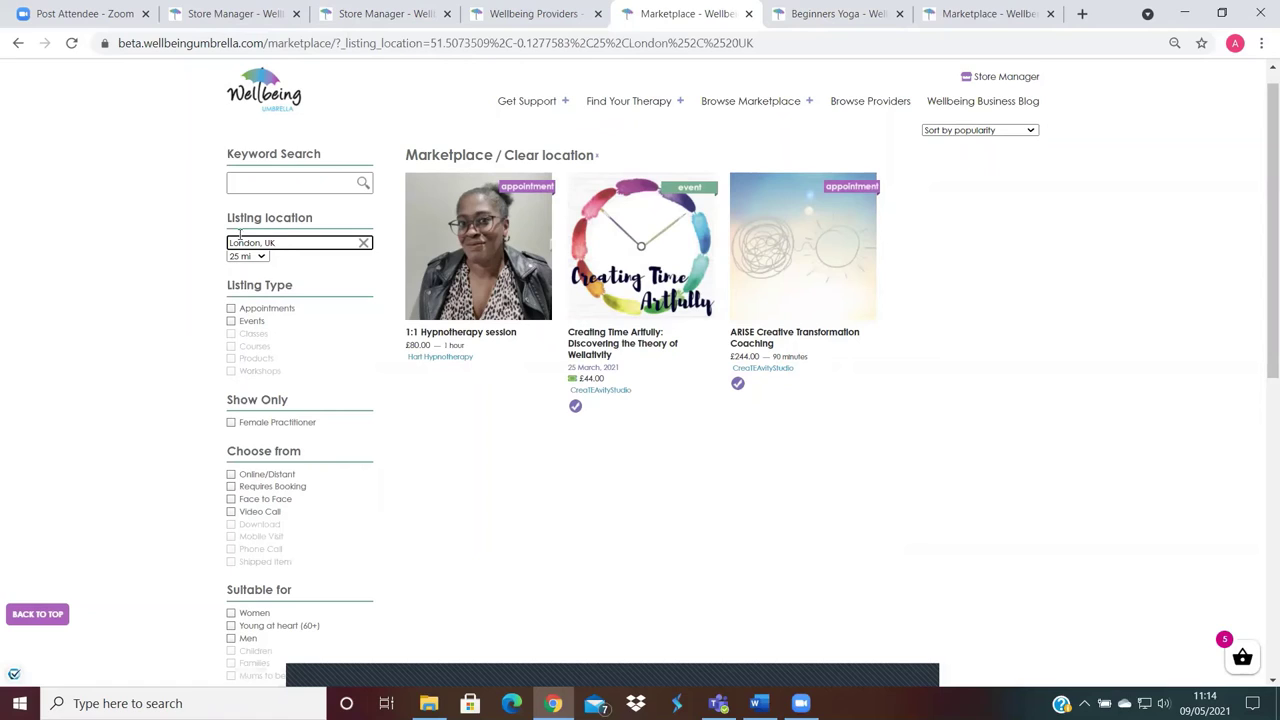
pyautogui.click(292, 239)
pyautogui.hotkey('ctrl', 'a')
pyautogui.write('manchester')
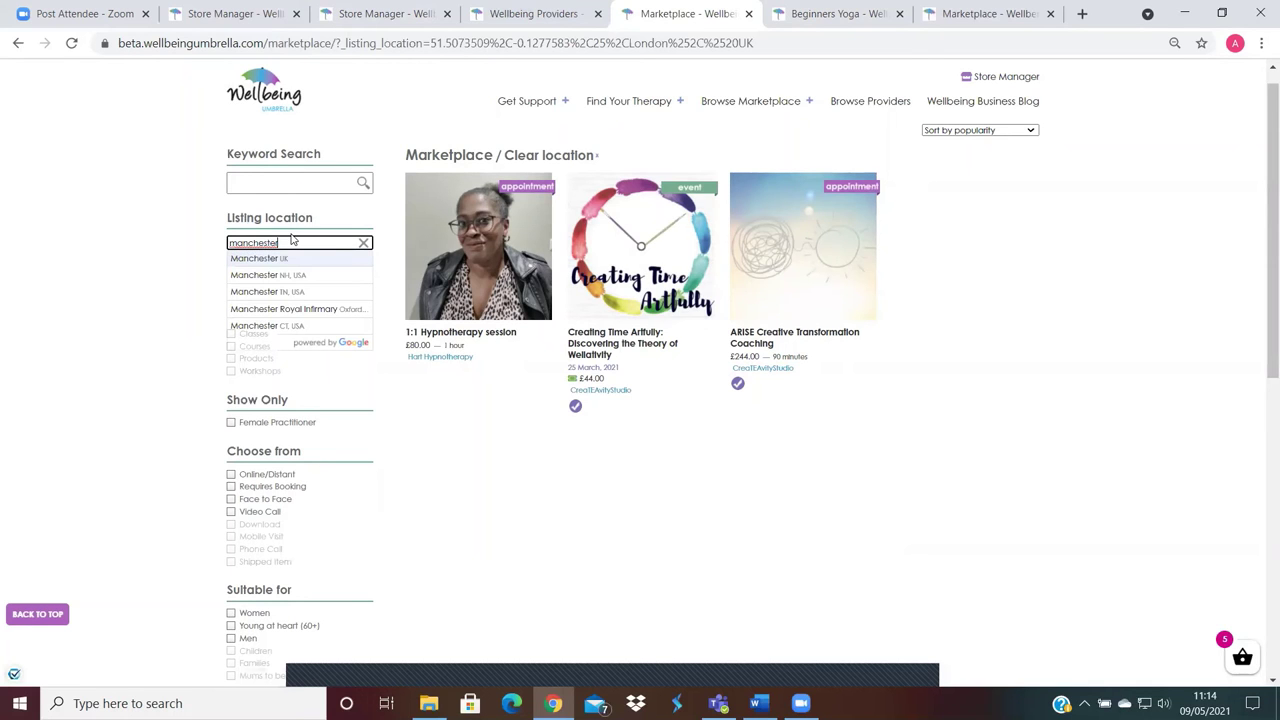
pyautogui.click(293, 262)
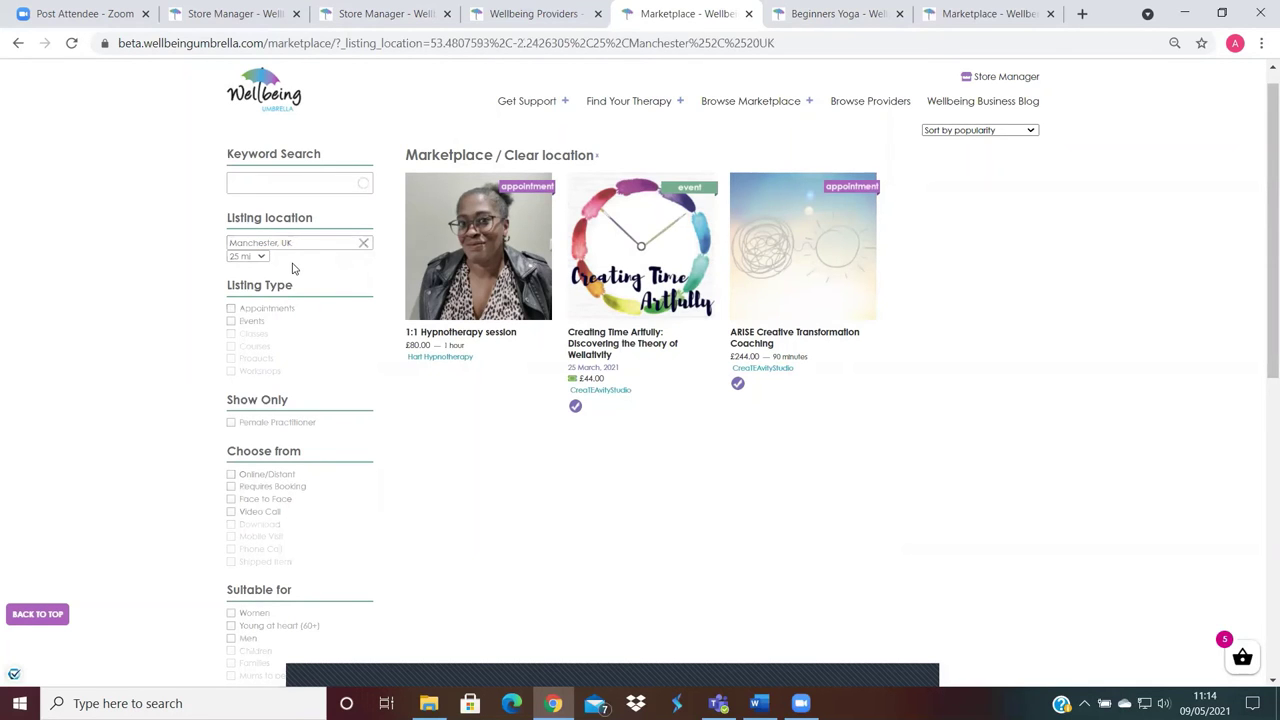
pyautogui.scroll(-1, 293, 268)
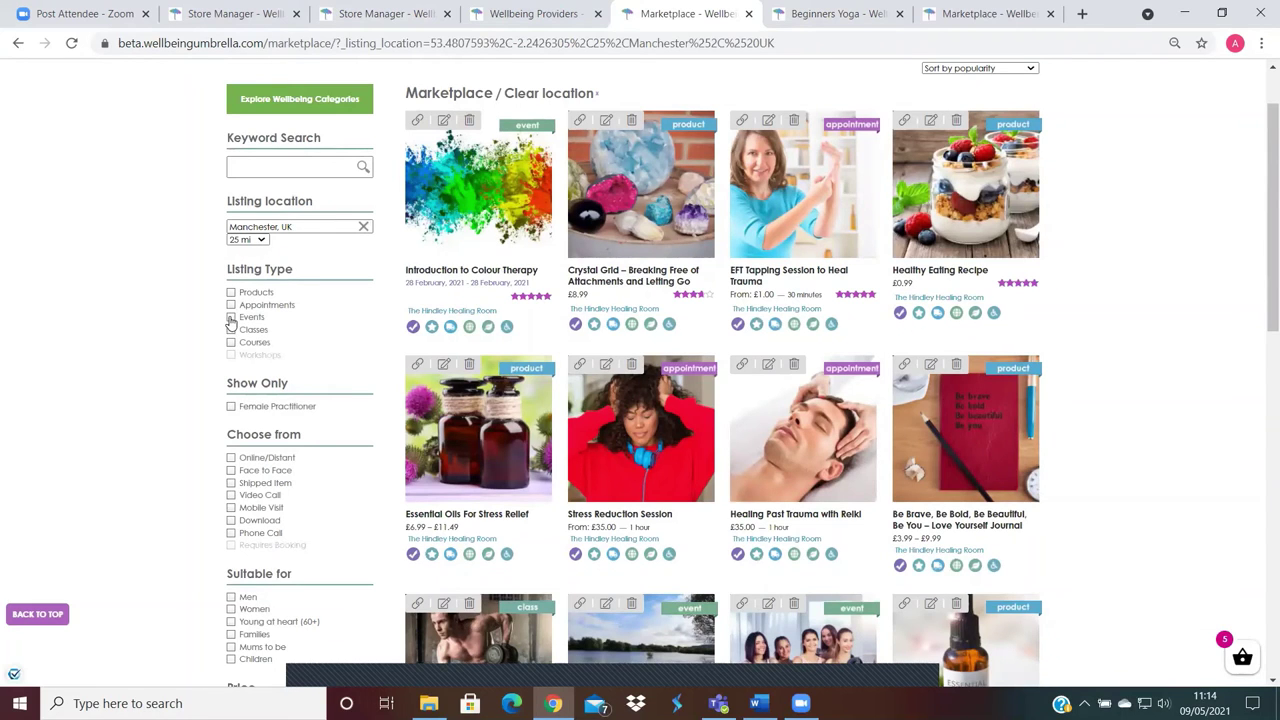
pyautogui.click(231, 318)
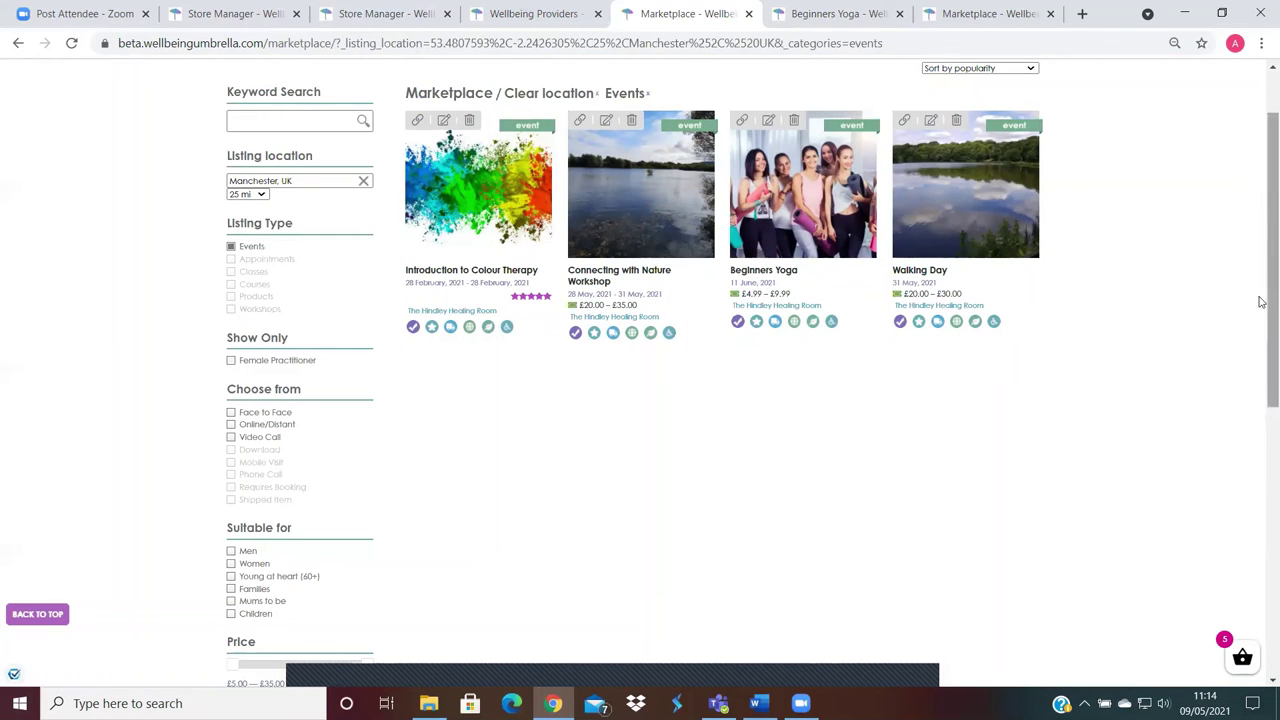
pyautogui.scroll(2, 1260, 302)
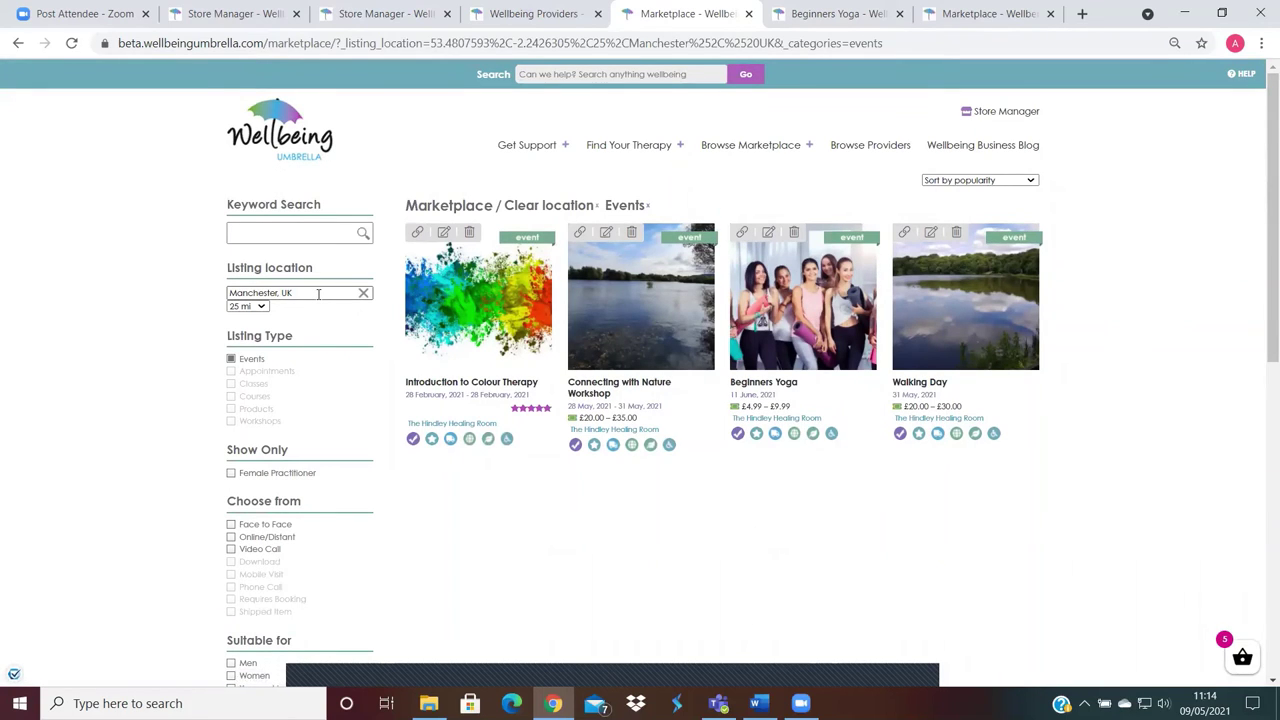
# Step: Return to the Location settings of the Beginners Yoga listing being edited
pyautogui.click(525, 14)
pyautogui.click(385, 14)
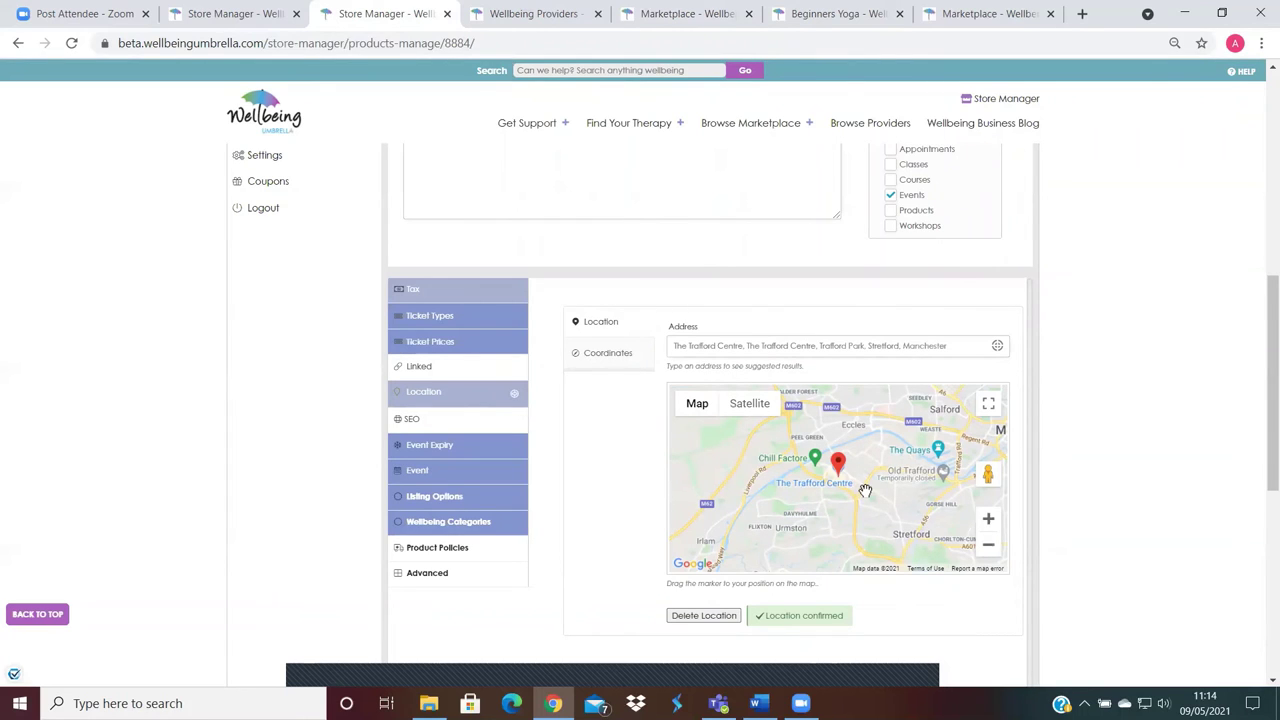
# Step: Check the venue shown on the public Beginners Yoga event page and return to the listing being edited
pyautogui.moveTo(780, 126)
pyautogui.moveTo(1268, 317)
pyautogui.mouseDown()
pyautogui.moveTo(1260, 273)
pyautogui.moveTo(1262, 318)
pyautogui.mouseUp()
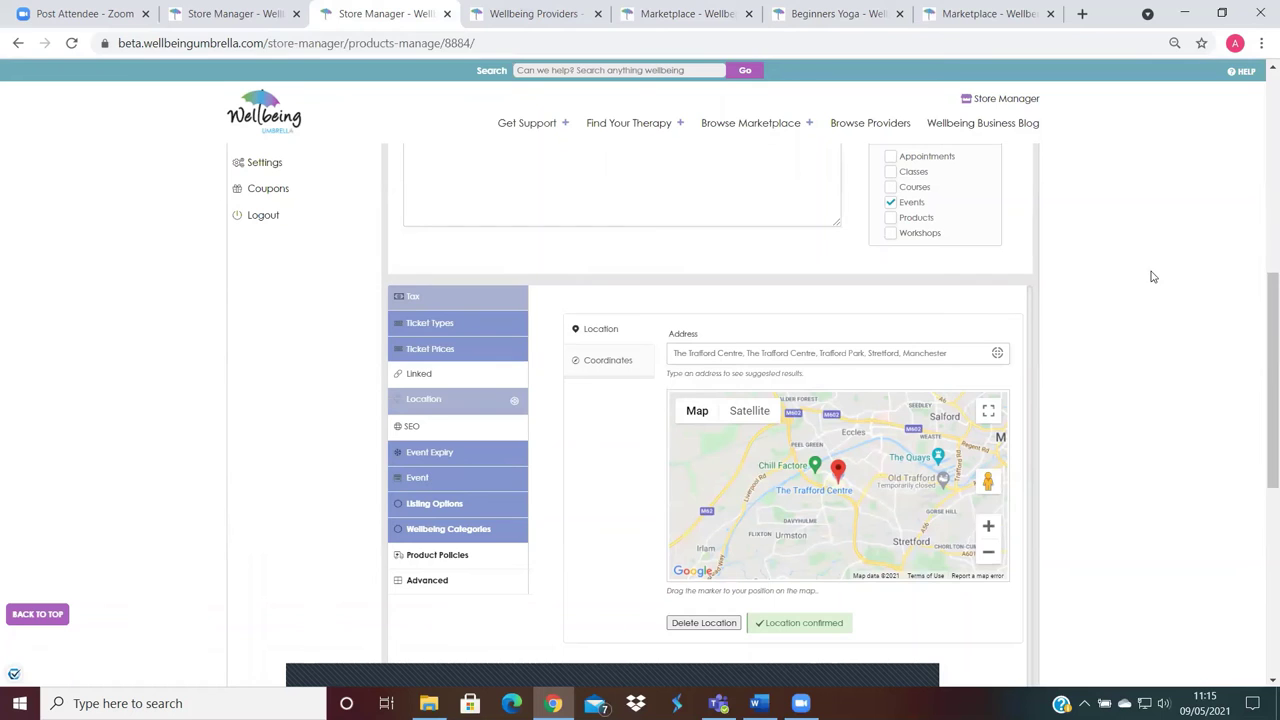
pyautogui.click(838, 14)
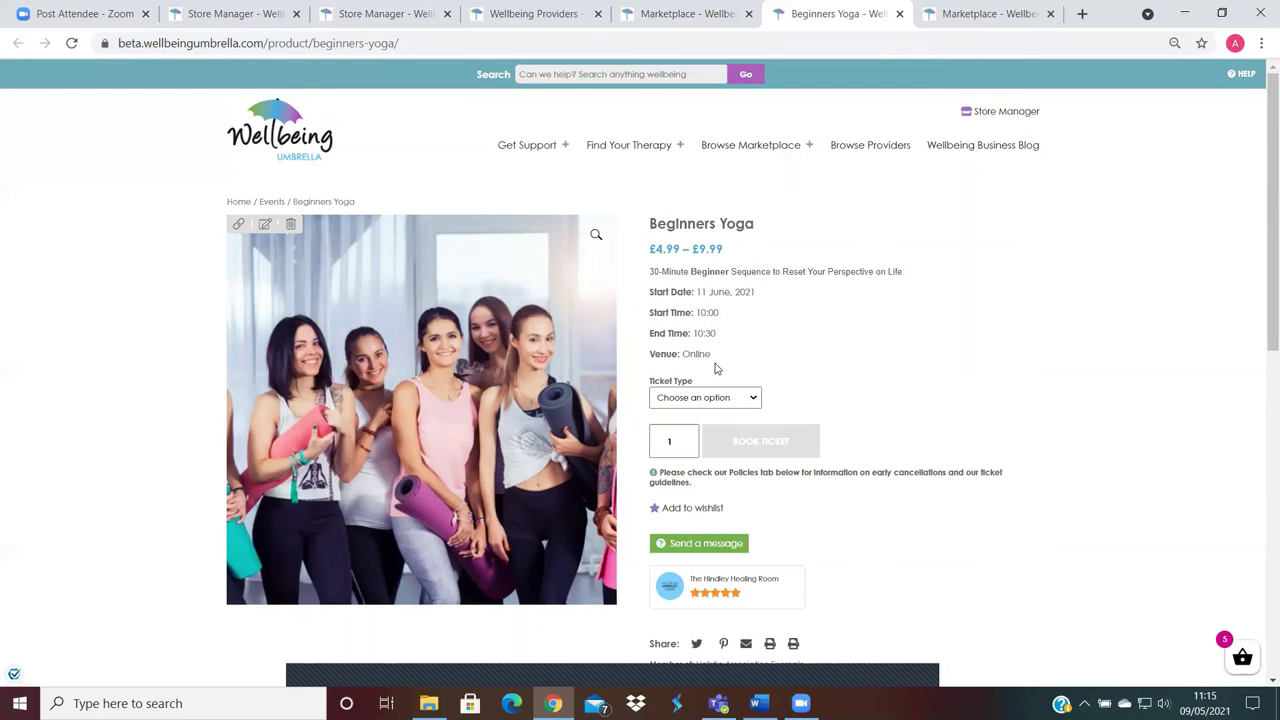
pyautogui.click(555, 14)
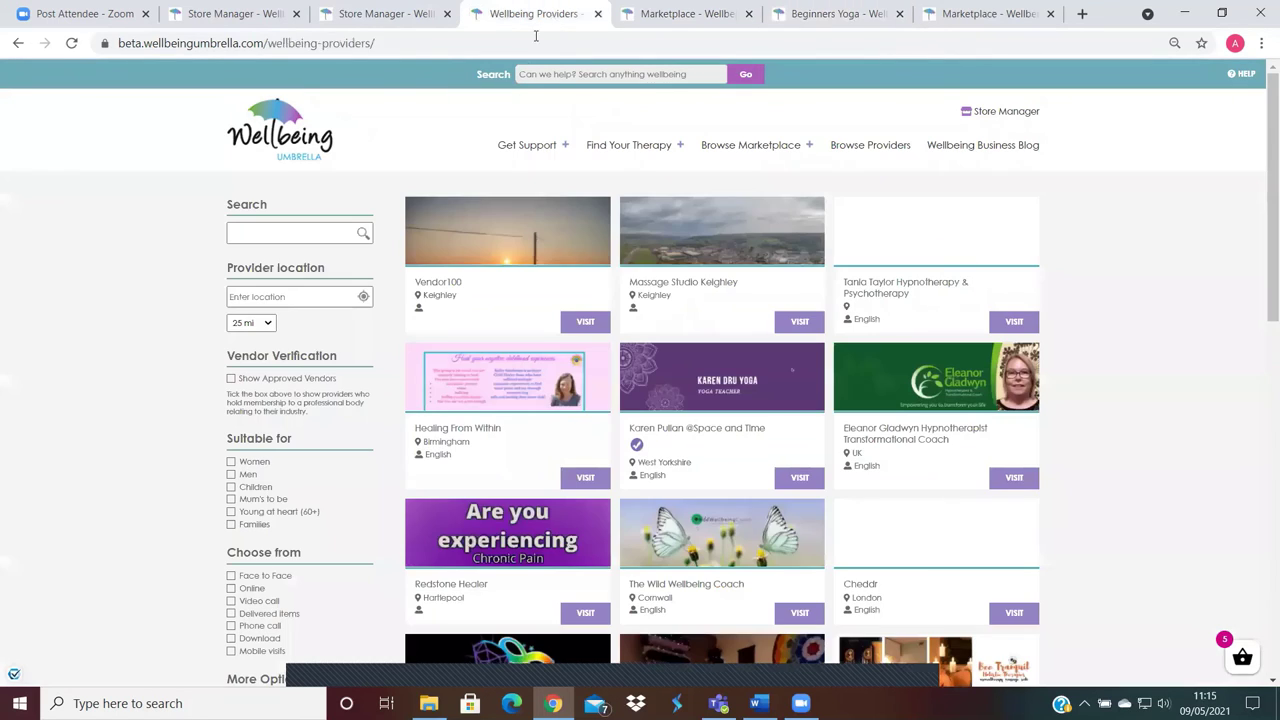
pyautogui.click(691, 16)
pyautogui.click(385, 14)
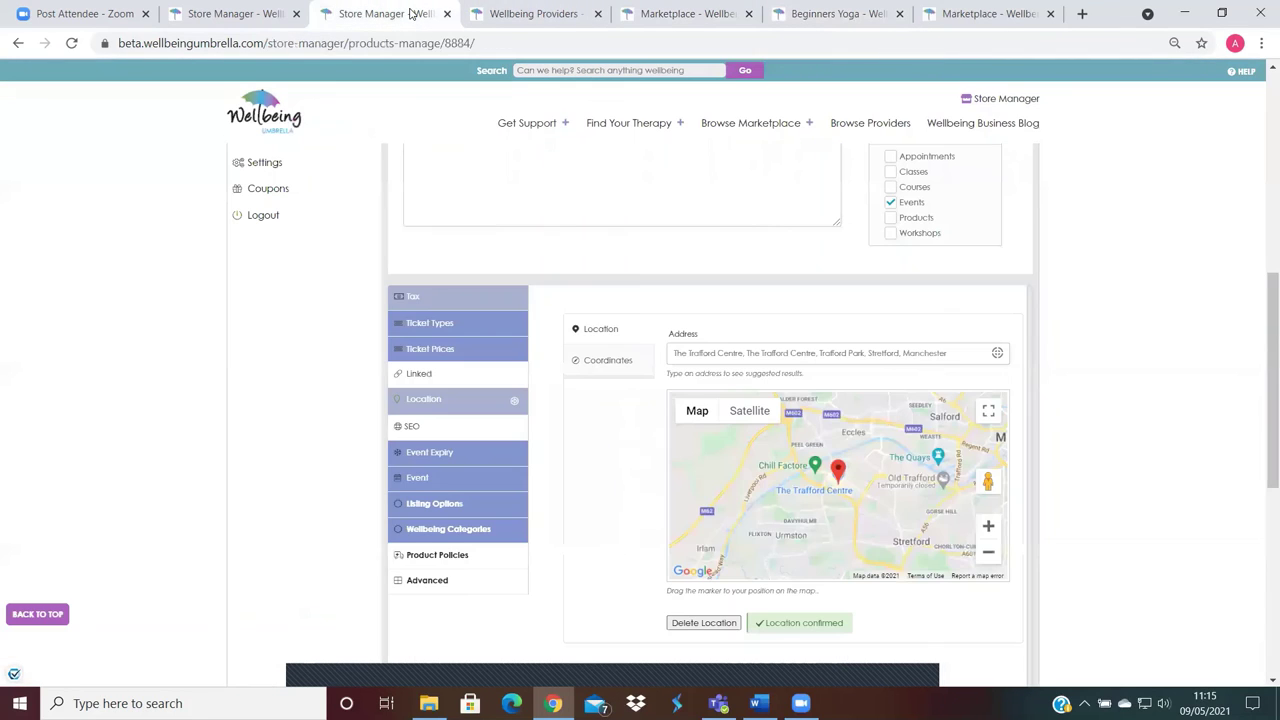
# Step: Replace the event's Venue Name with the copied address "The Trafford Centre, The Trafford Centre, Trafford Park, Stretford, Manchester" and submit the listing
pyautogui.click(419, 480)
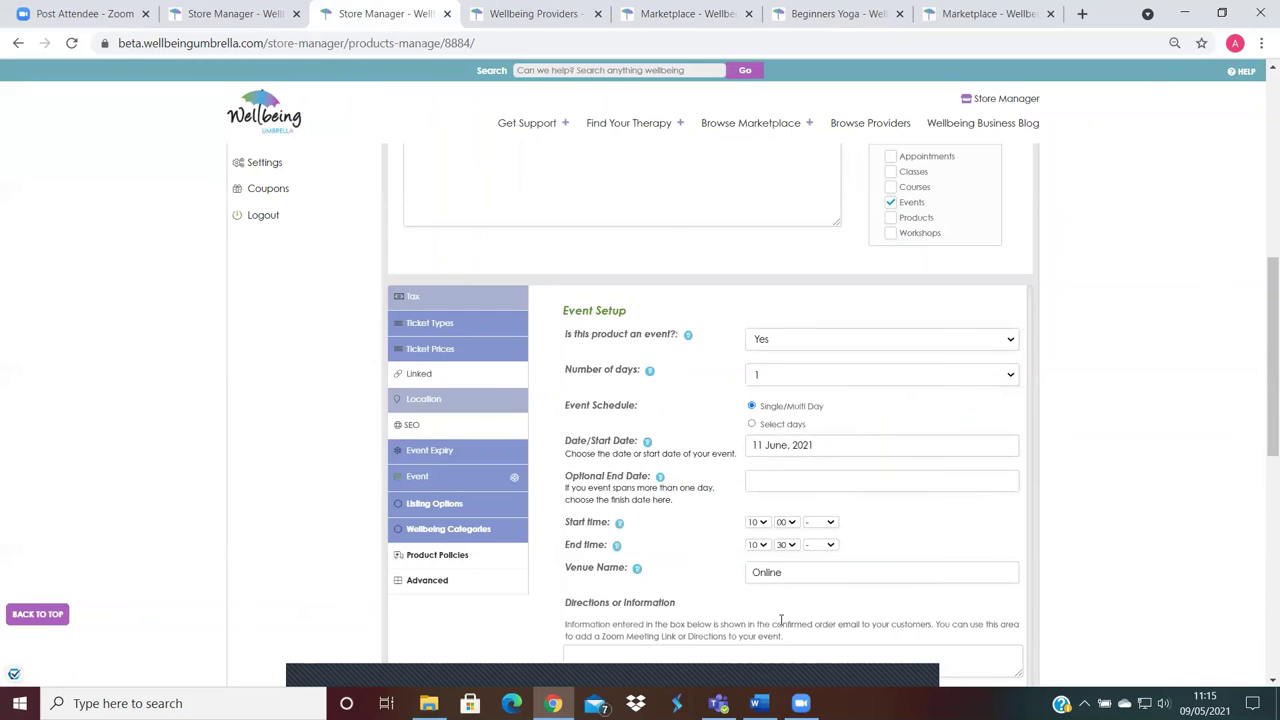
pyautogui.moveTo(788, 570); pyautogui.dragTo(745, 572)
pyautogui.press('BackSpace')
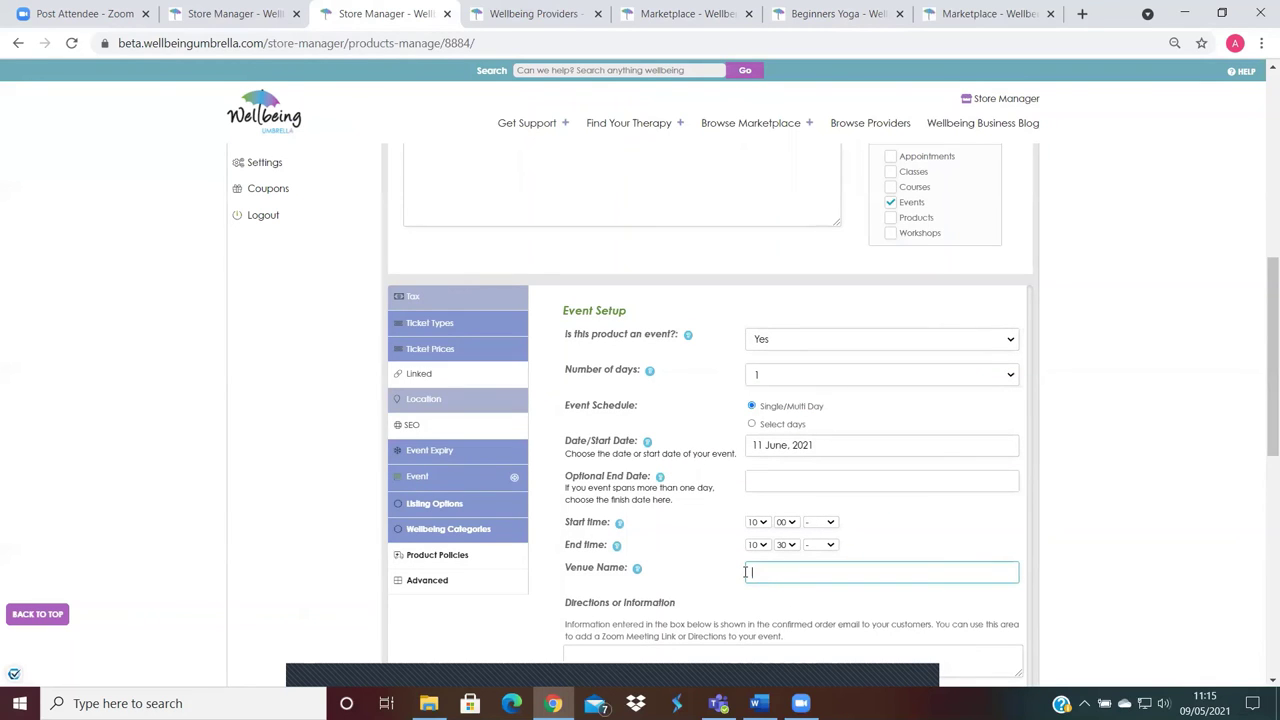
pyautogui.hotkey('ctrl', 'v')
pyautogui.moveTo(1261, 428); pyautogui.dragTo(1262, 560)
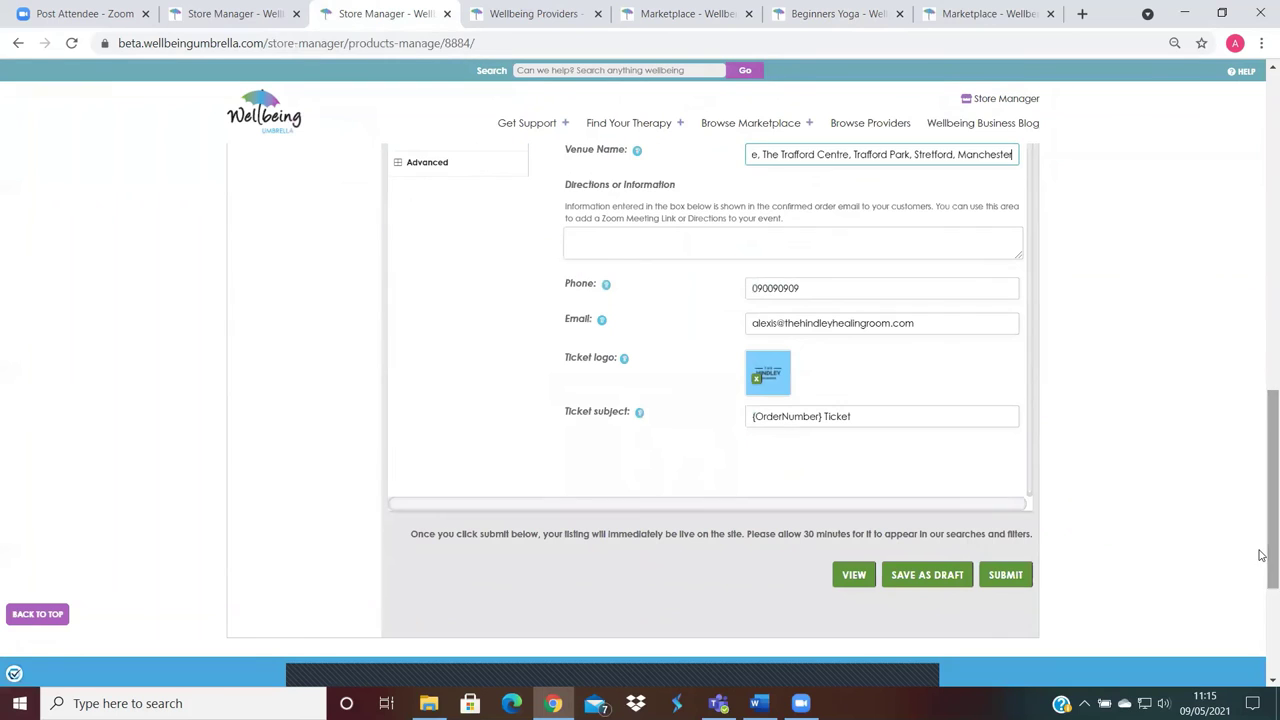
pyautogui.click(1006, 576)
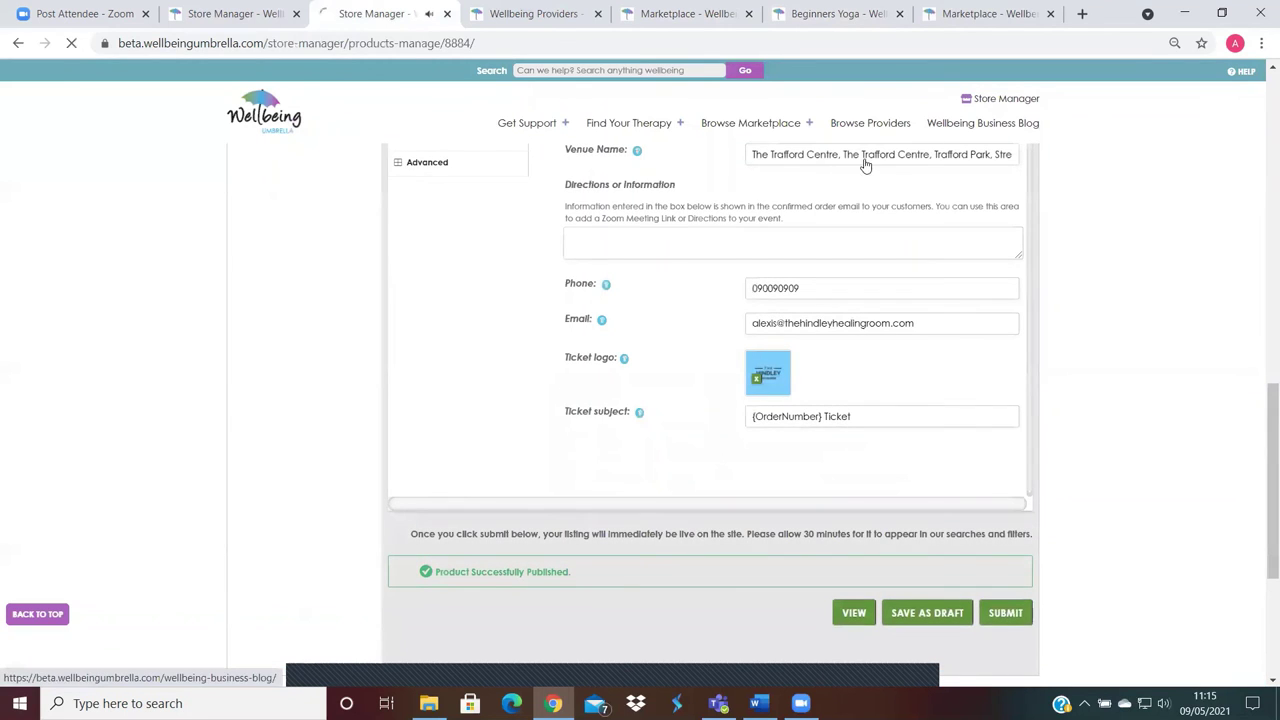
# Step: Reload the public Beginners Yoga event page to check its venue, and return to the listing being edited
pyautogui.click(848, 16)
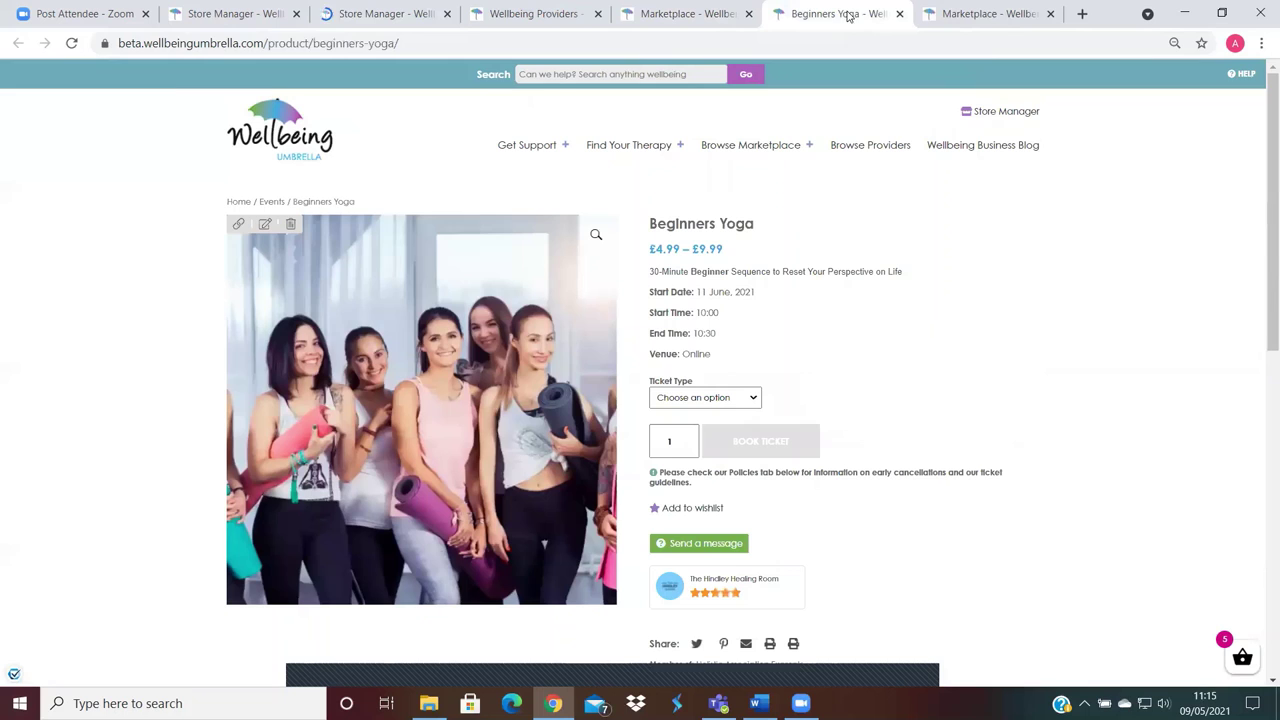
pyautogui.click(71, 43)
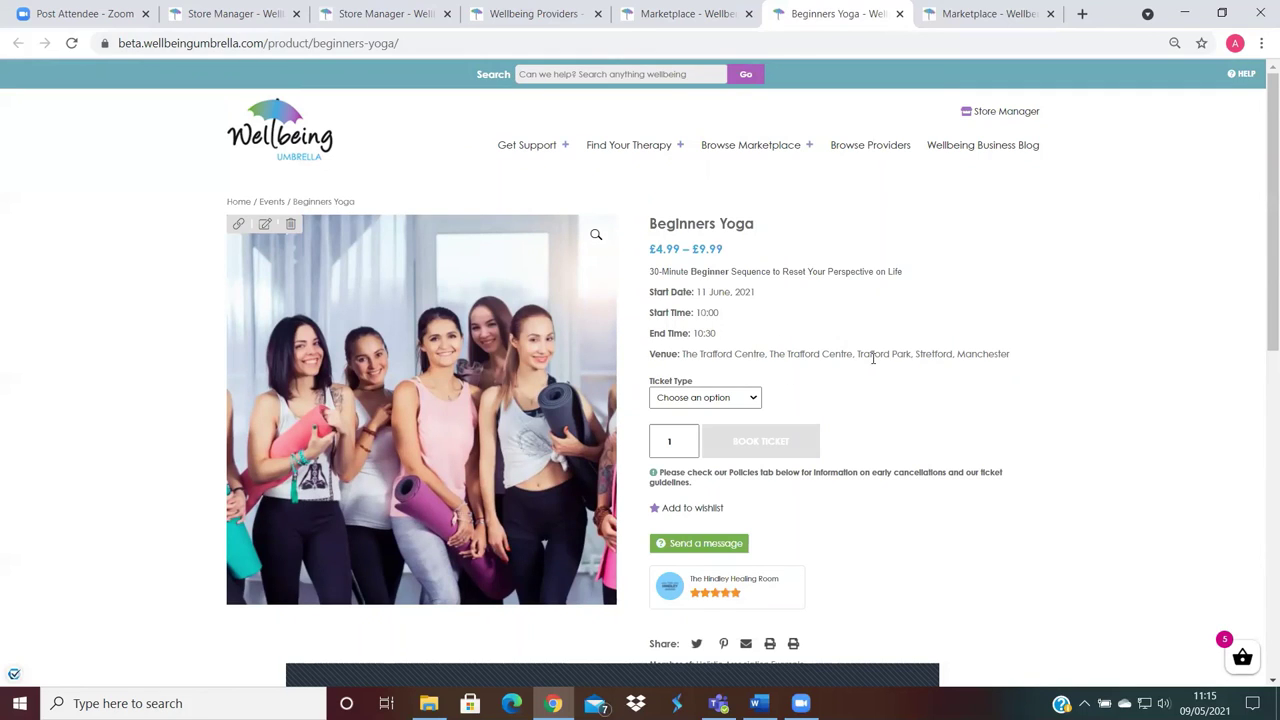
pyautogui.click(532, 20)
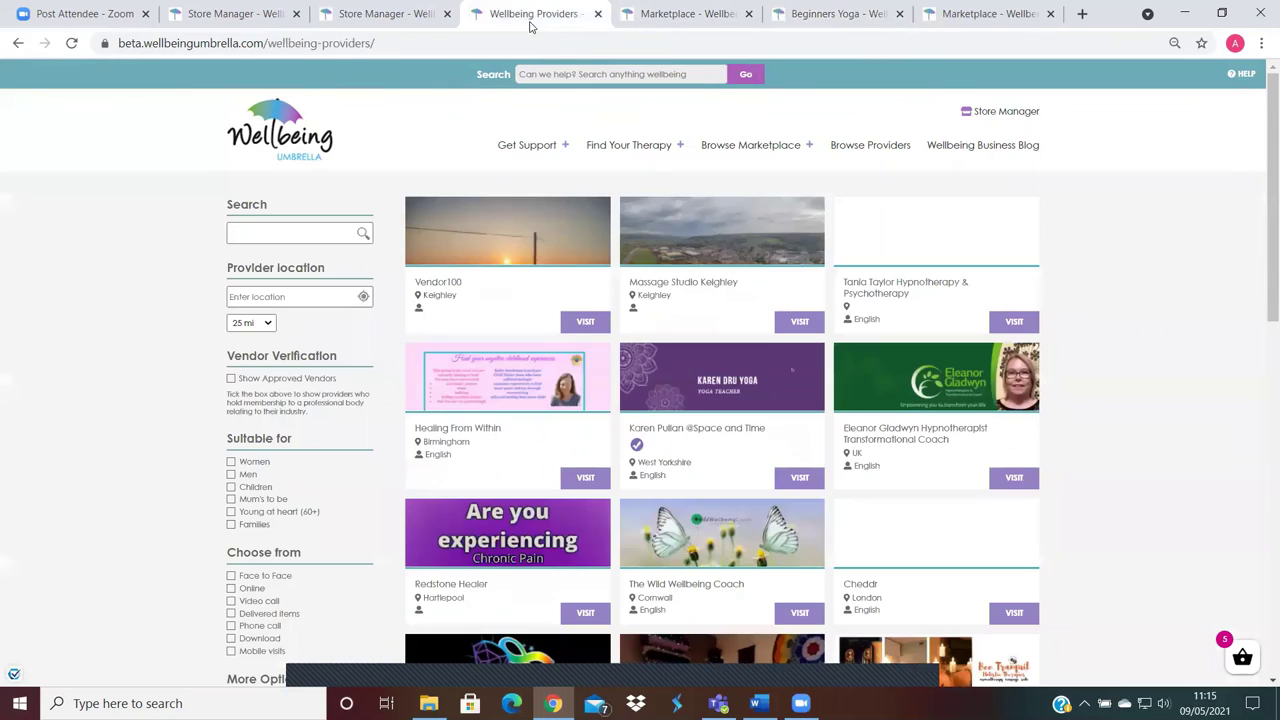
pyautogui.click(390, 18)
pyautogui.moveTo(1260, 214); pyautogui.dragTo(1261, 257)
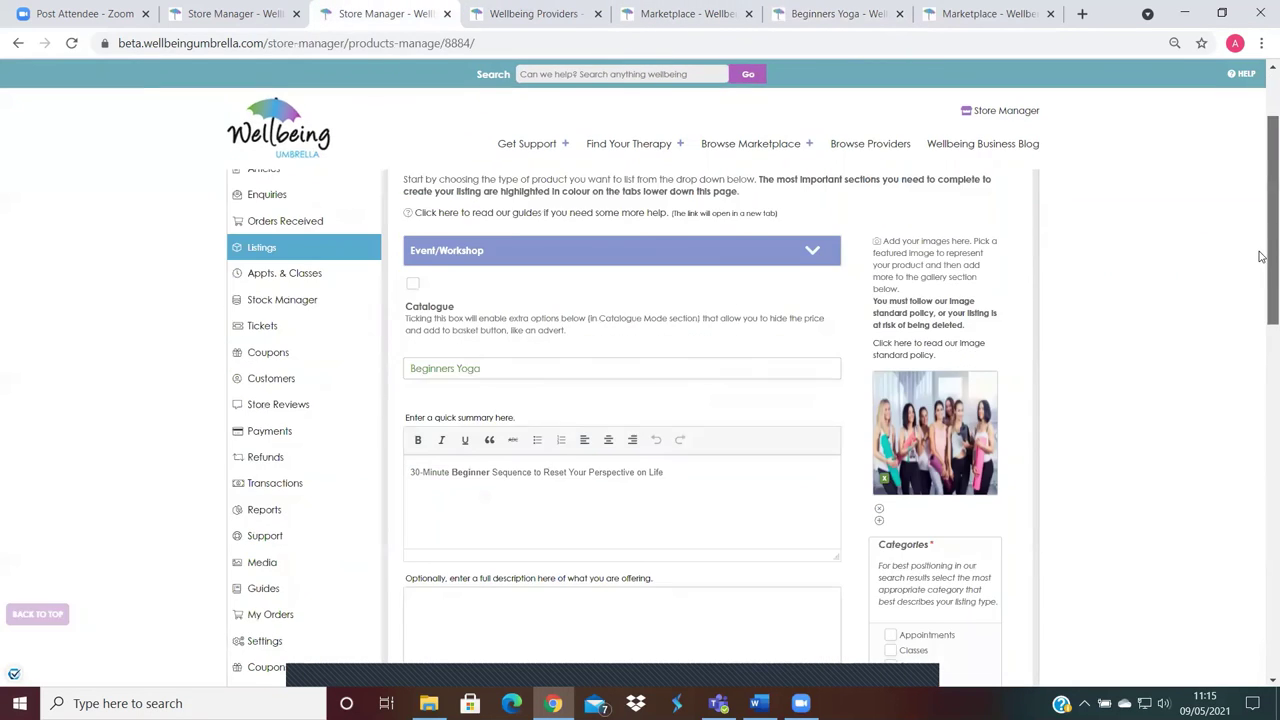